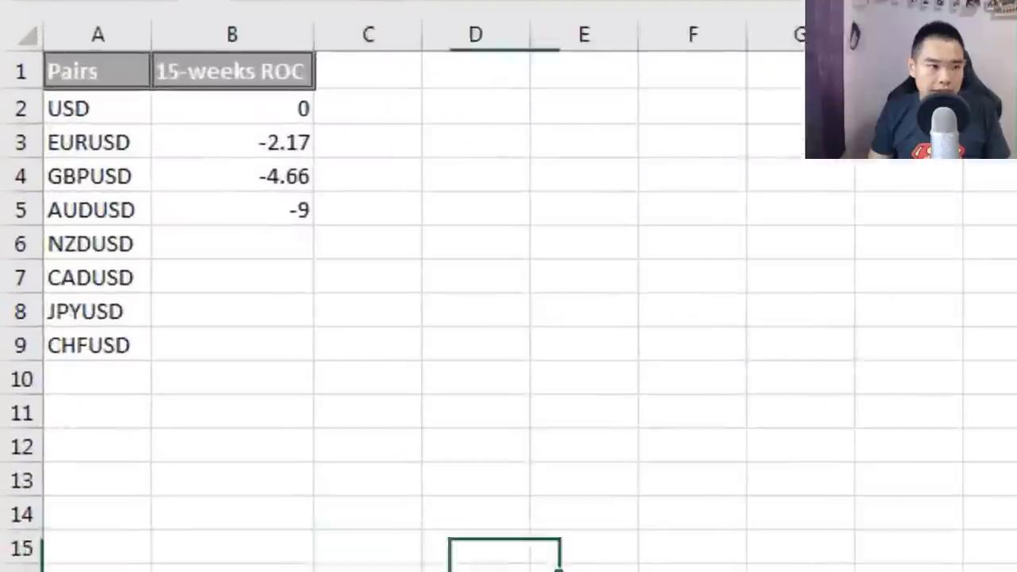
# Go through the currency pairs listed in the Pairs column, from USD down to CHFUSD.
pyautogui.moveTo(95, 93); pyautogui.dragTo(112, 405)
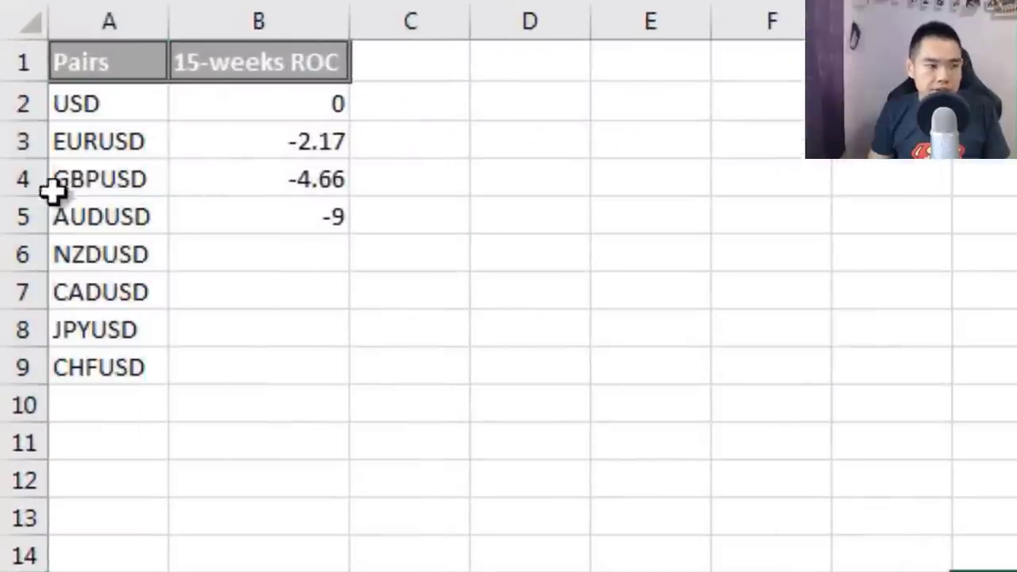
pyautogui.click(90, 113)
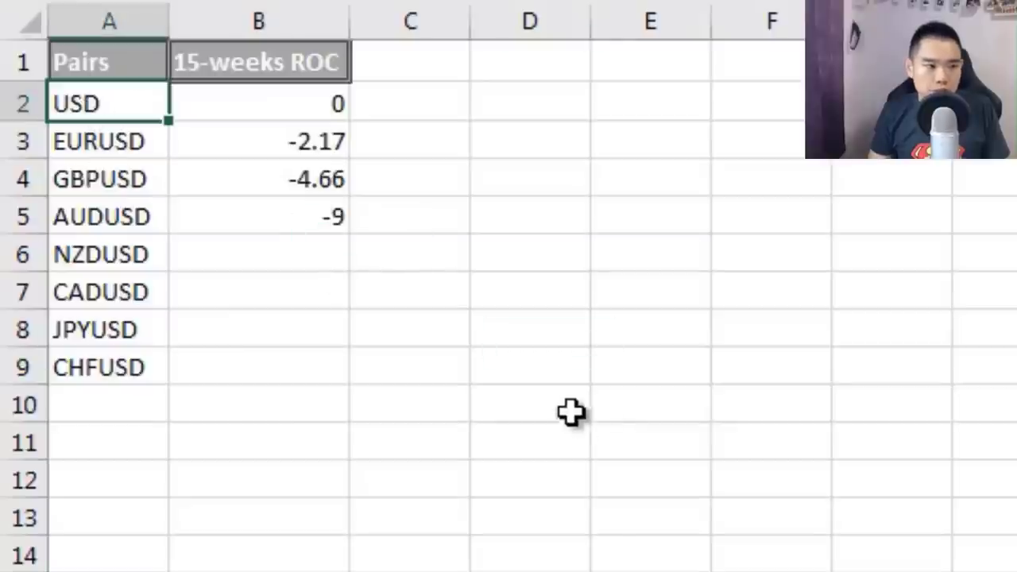
pyautogui.press('Down')
pyautogui.press('Down')
pyautogui.press('Down')
pyautogui.press('Down')
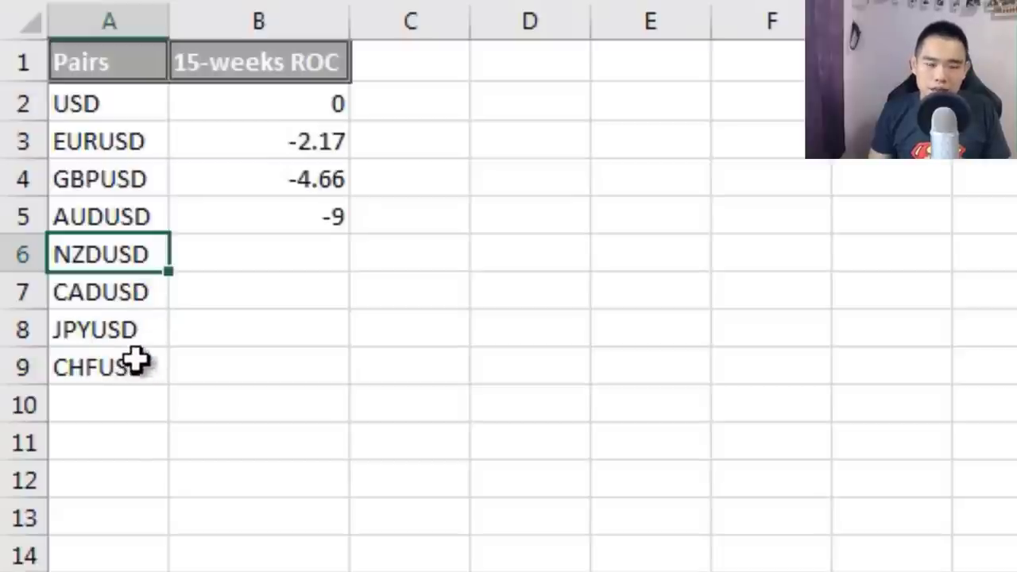
pyautogui.click(127, 292)
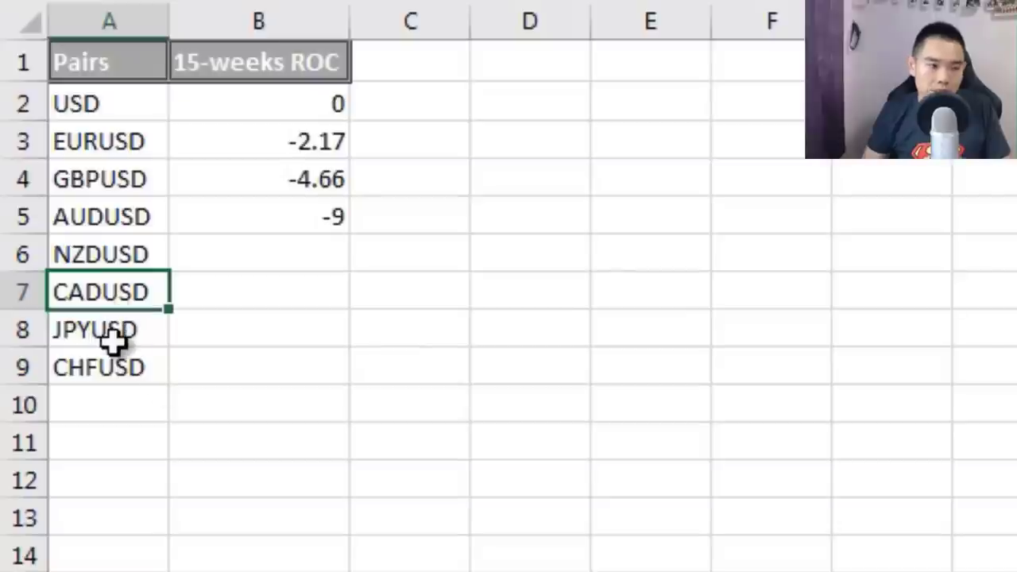
pyautogui.click(304, 413)
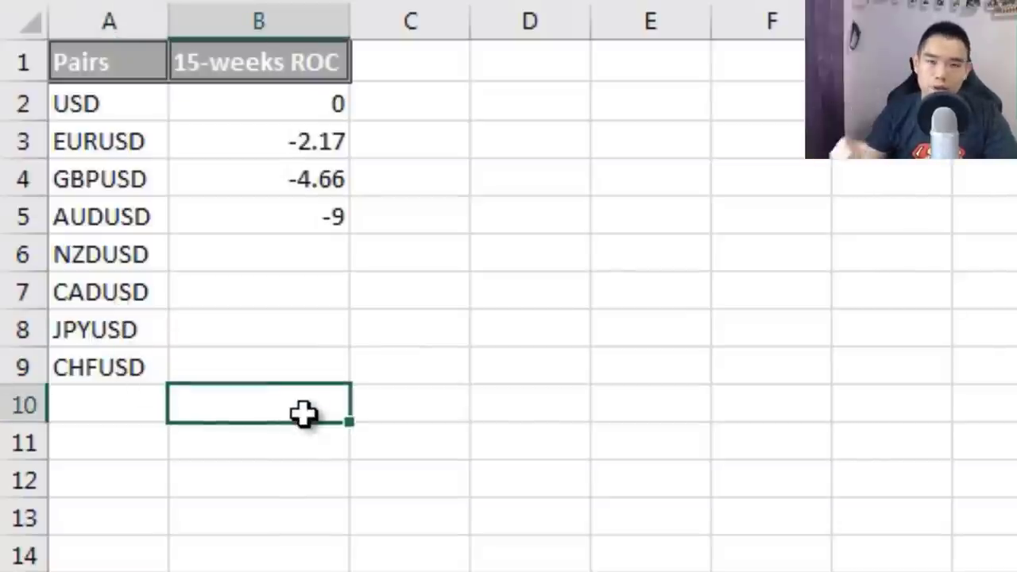
# Clear the existing 15-weeks ROC values for USD through AUDUSD in cells B2:B5.
pyautogui.moveTo(316, 141); pyautogui.dragTo(329, 179)
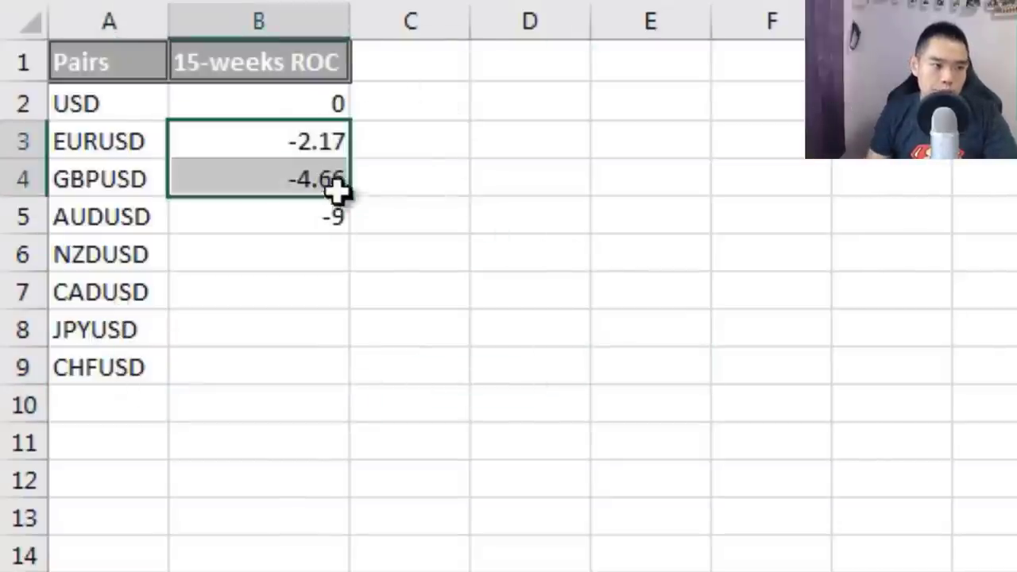
pyautogui.moveTo(322, 103); pyautogui.dragTo(329, 213)
pyautogui.press('Delete')
pyautogui.click(771, 328)
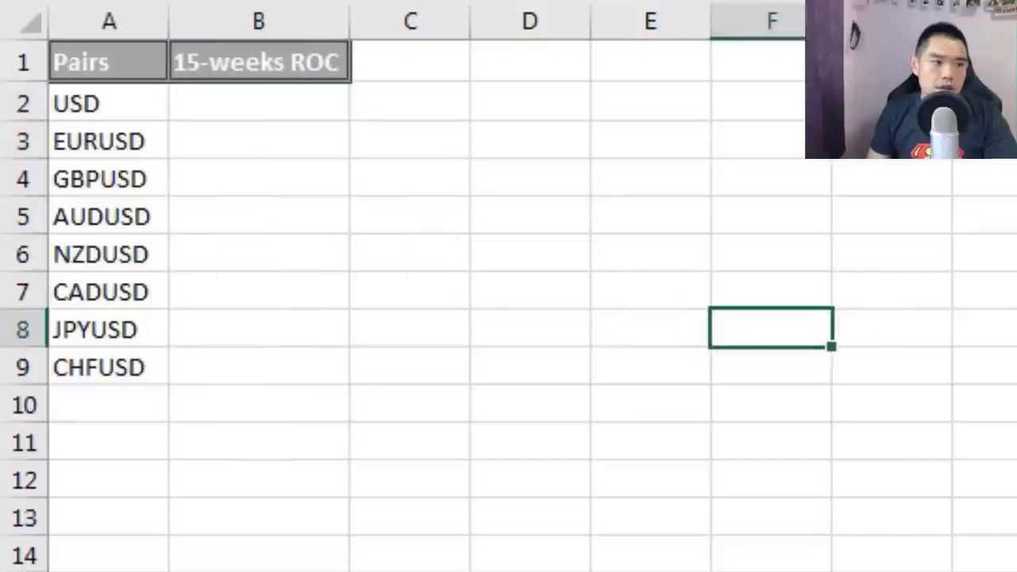
# Enter 0 as the 15-weeks ROC for USD in cell B2.
pyautogui.click(254, 104)
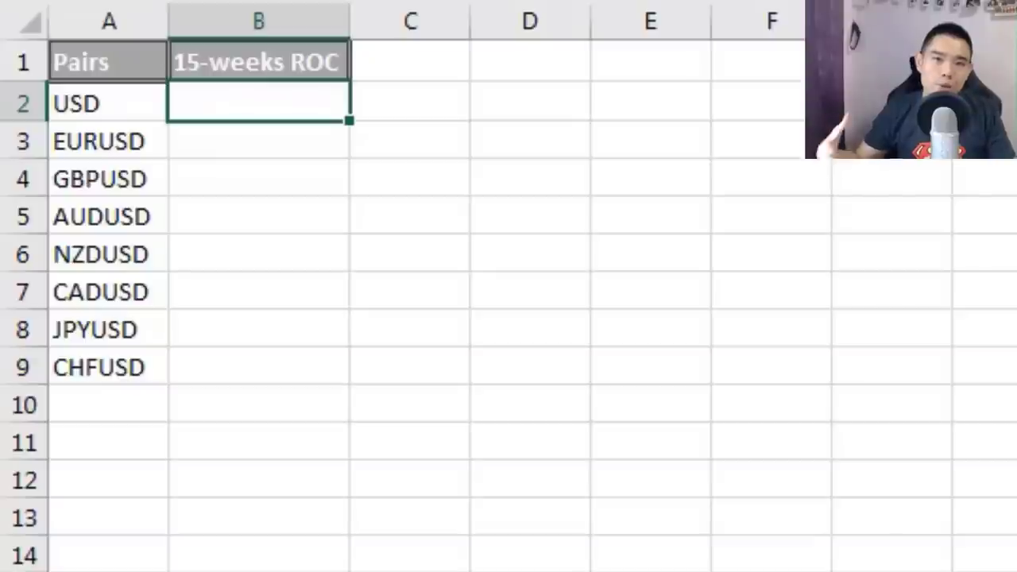
pyautogui.write('0')
pyautogui.press('Return')
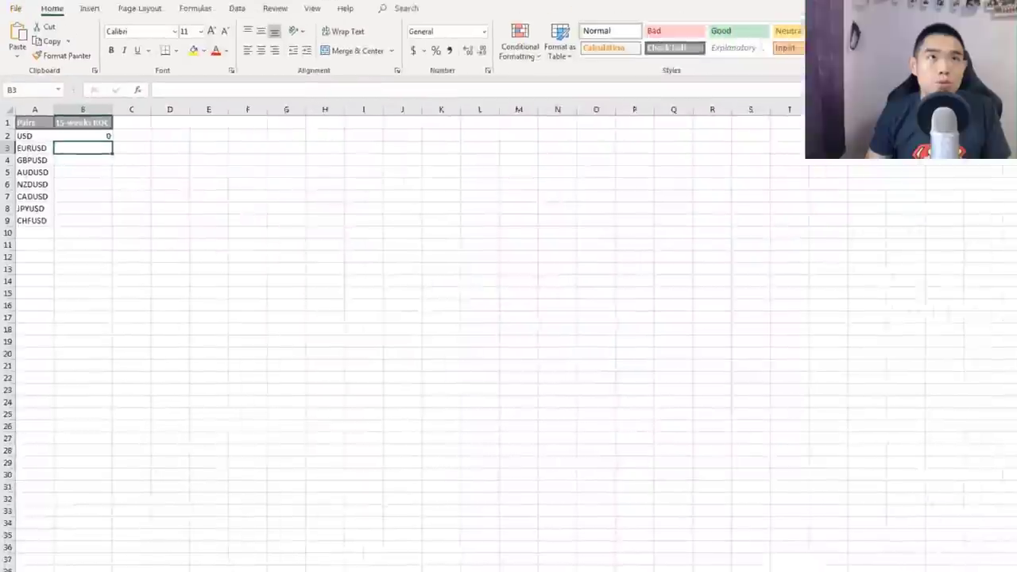
# Switch to the TradingView chart in the browser, maximize its window and load the FXCM EURUSD symbol.
pyautogui.hotkey('alt', 'Tab')
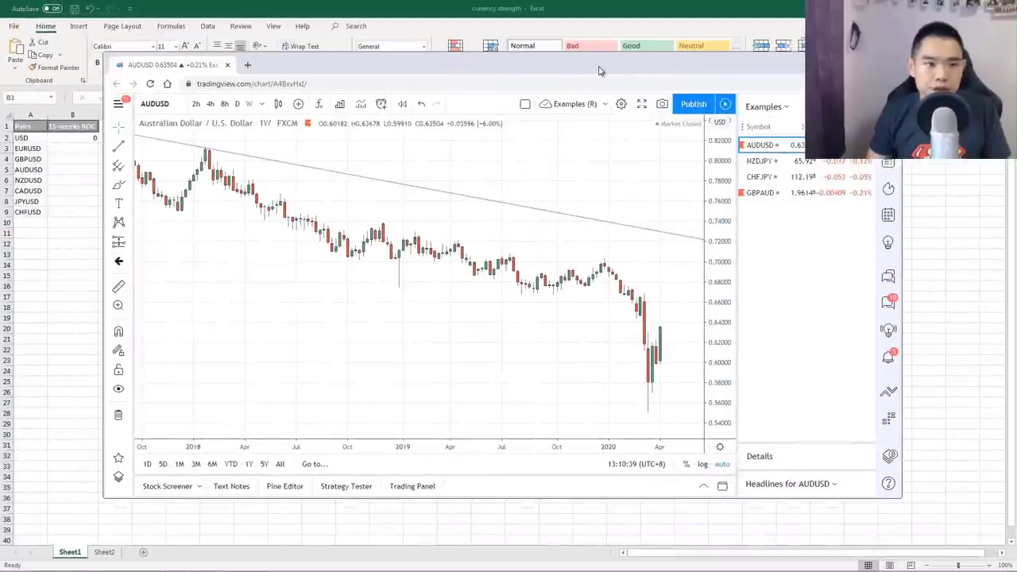
pyautogui.doubleClick(600, 71)
pyautogui.scroll(-6, 405, 240)
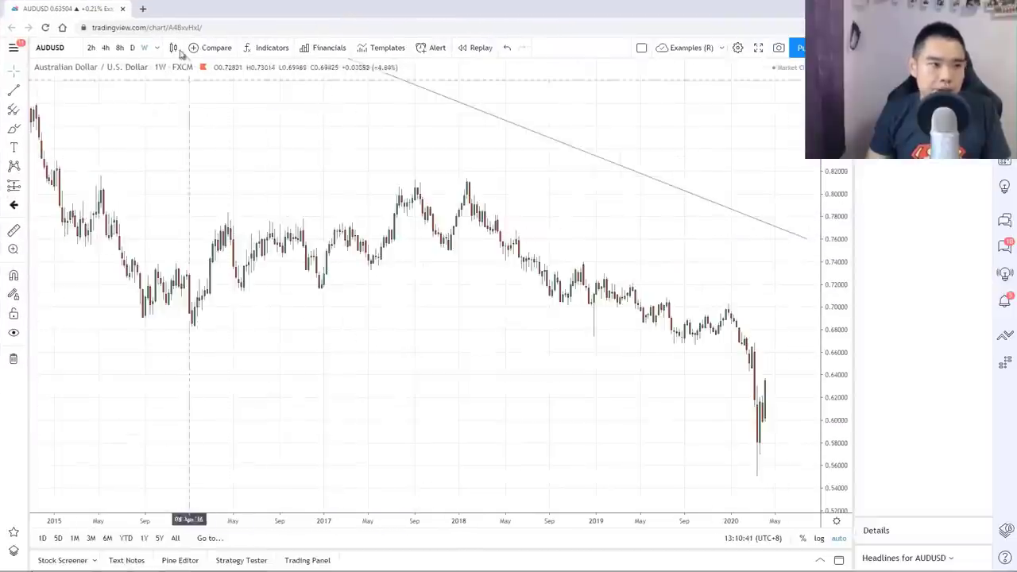
pyautogui.click(58, 47)
pyautogui.write('EURUSD')
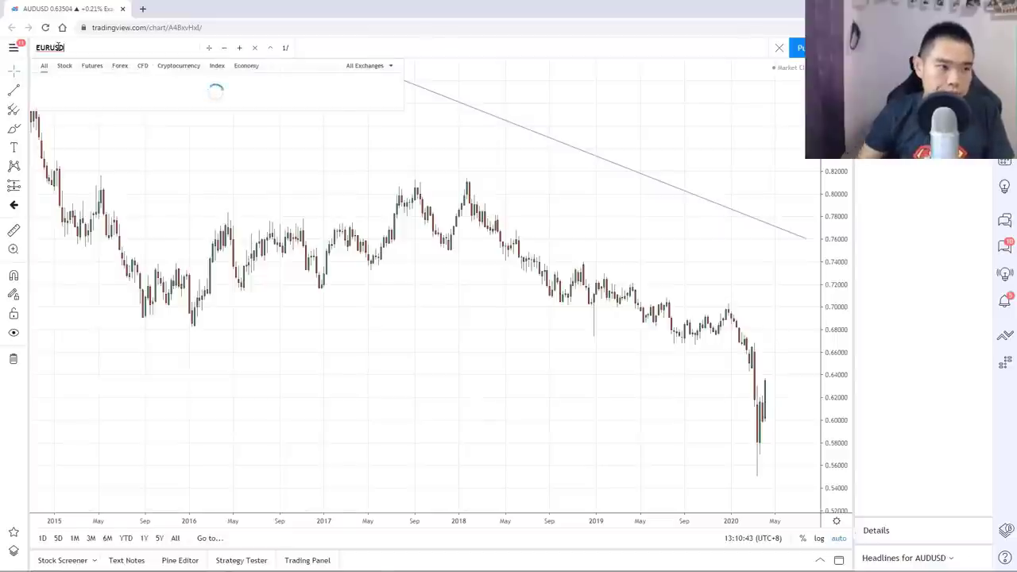
pyautogui.click(158, 82)
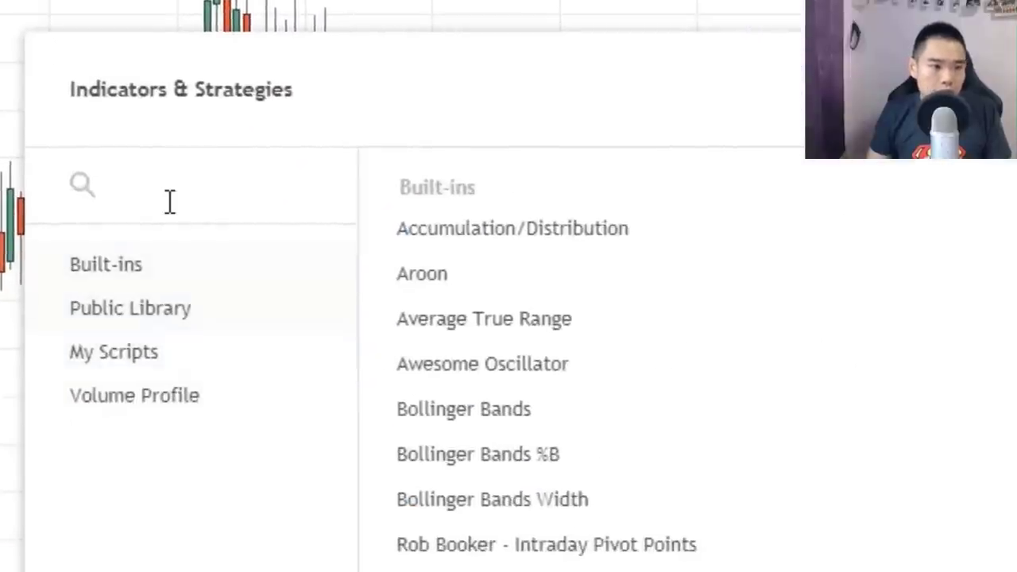
# Add the built-in Rate Of Change indicator to the weekly EURUSD chart and set its length to 15.
pyautogui.write('roc')
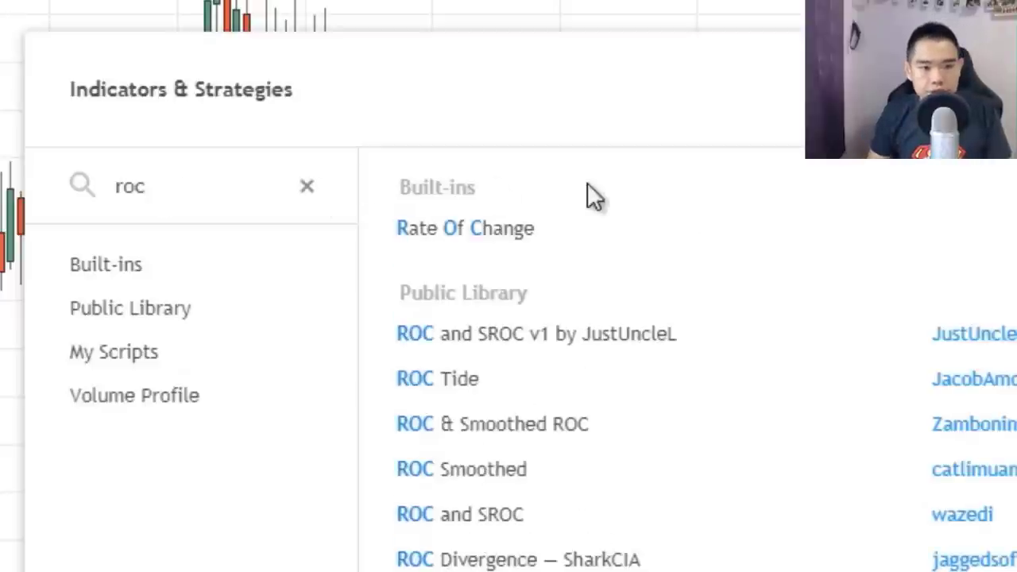
pyautogui.click(819, 230)
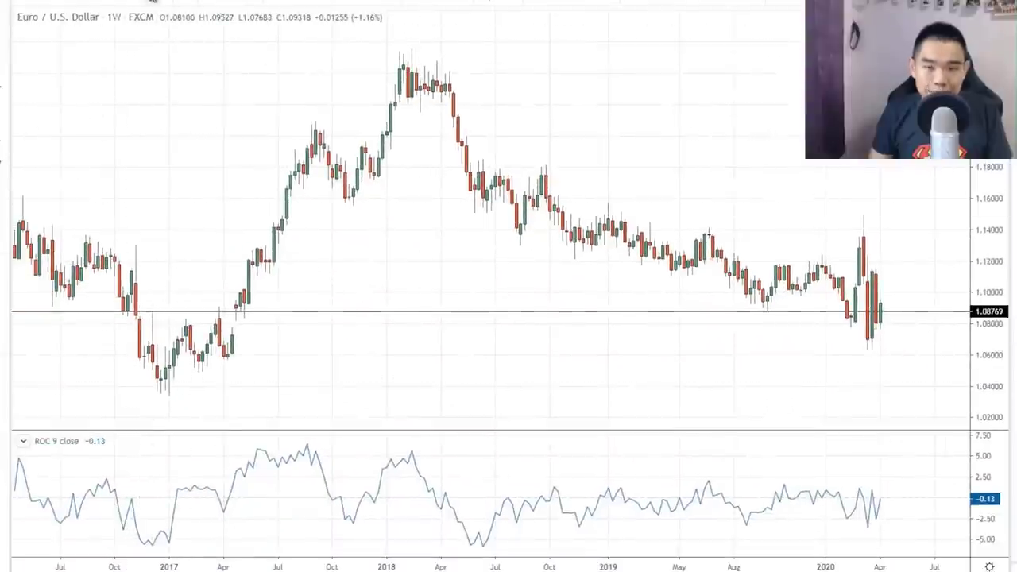
pyautogui.click(110, 441)
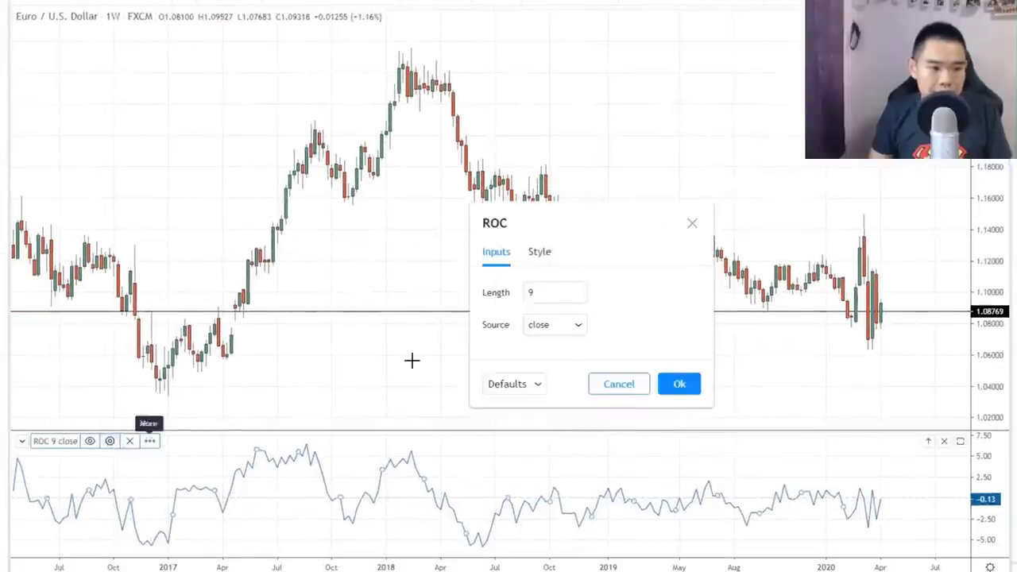
pyautogui.write('15')
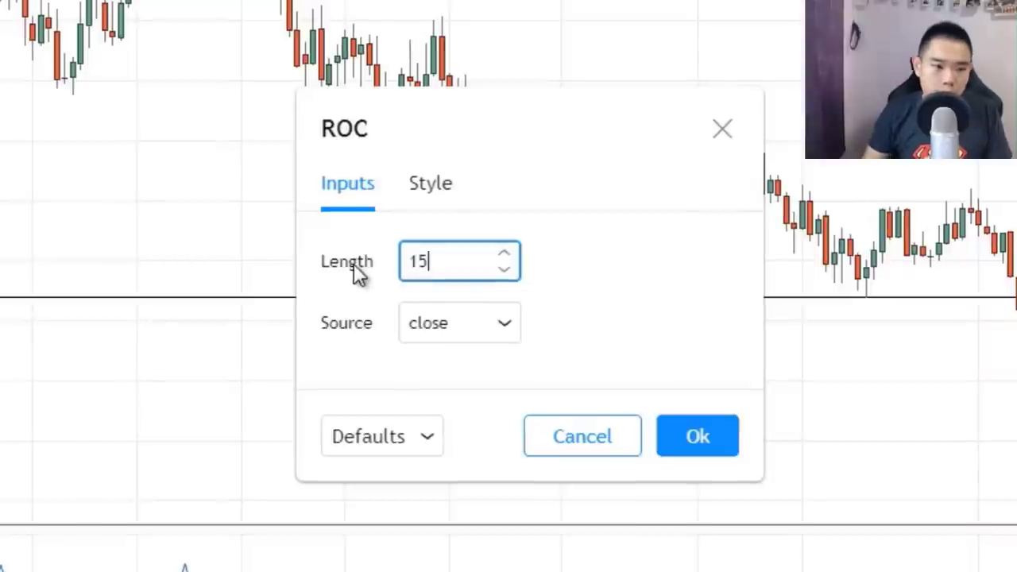
pyautogui.click(696, 434)
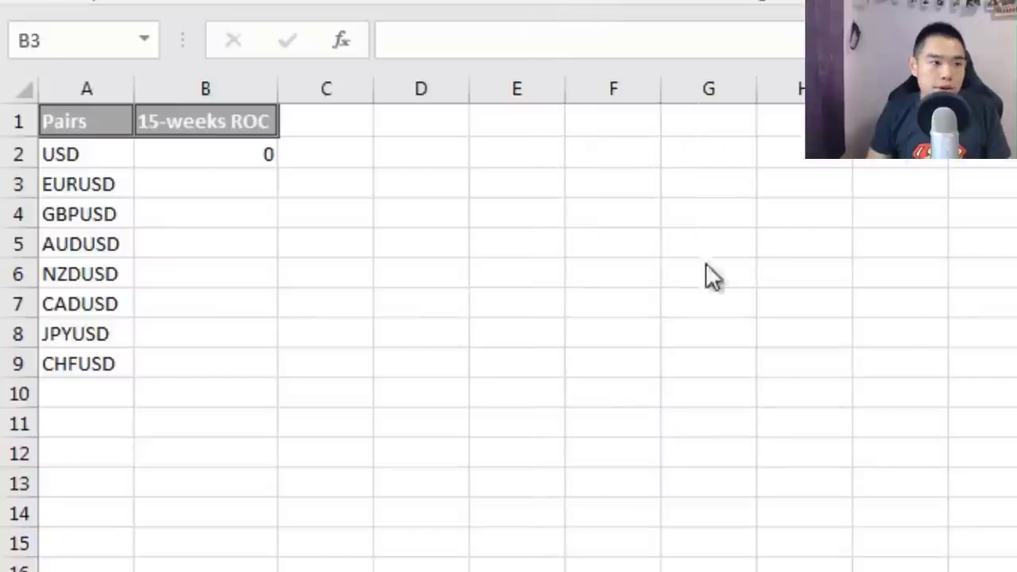
# Return to the Excel sheet and enter -2.17 as the 15-weeks ROC for EURUSD in cell B3.
pyautogui.click(206, 181)
pyautogui.write('-2.1')
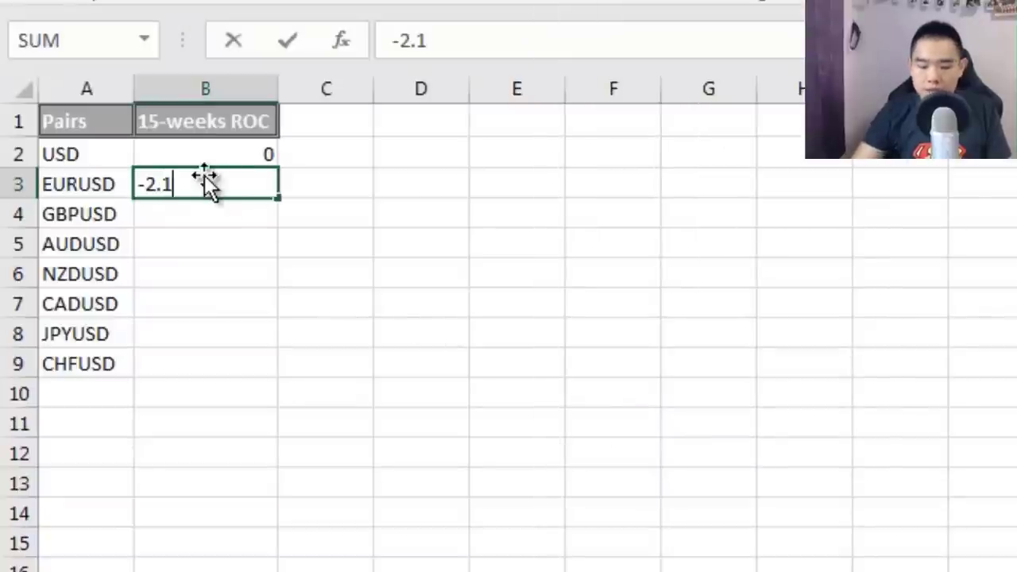
pyautogui.write('7')
pyautogui.press('Return')
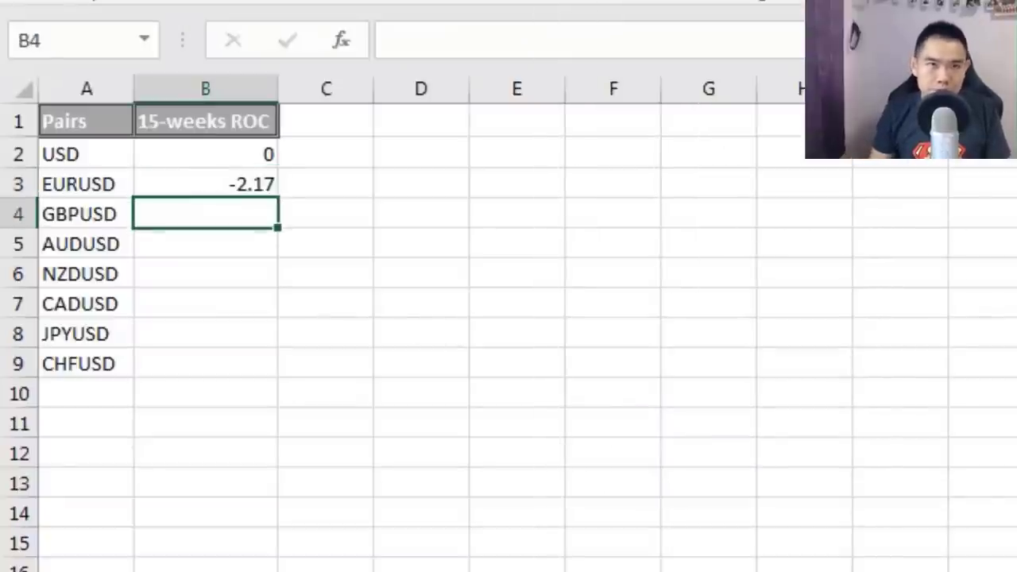
pyautogui.moveTo(108, 222); pyautogui.dragTo(109, 363)
pyautogui.click(659, 503)
pyautogui.click(106, 232)
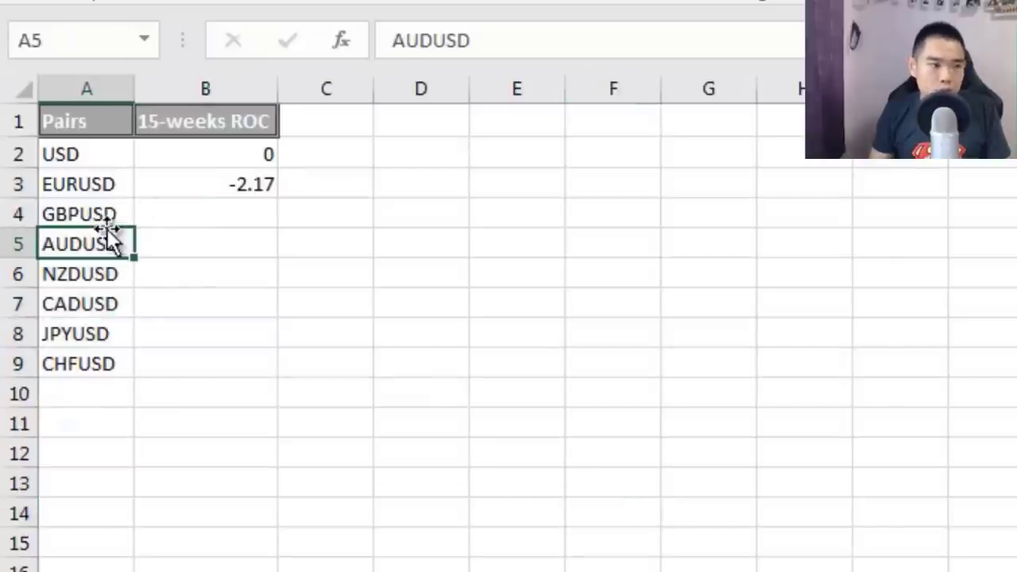
pyautogui.click(84, 224)
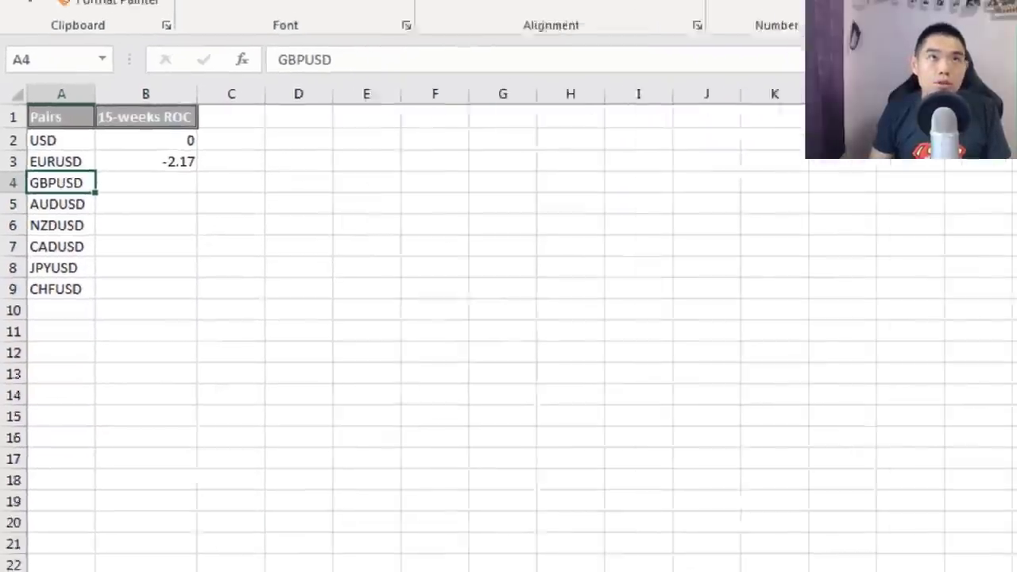
# Switch to the TradingView chart and change its symbol to the FXCM GBPUSD pair.
pyautogui.hotkey('alt', 'Tab')
pyautogui.press('F11')
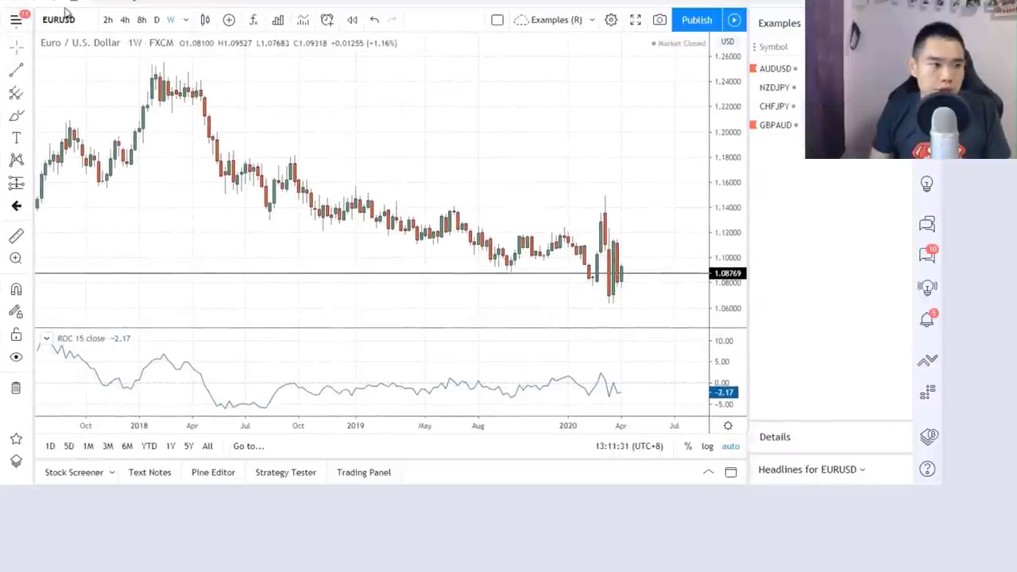
pyautogui.write('GBPUSD')
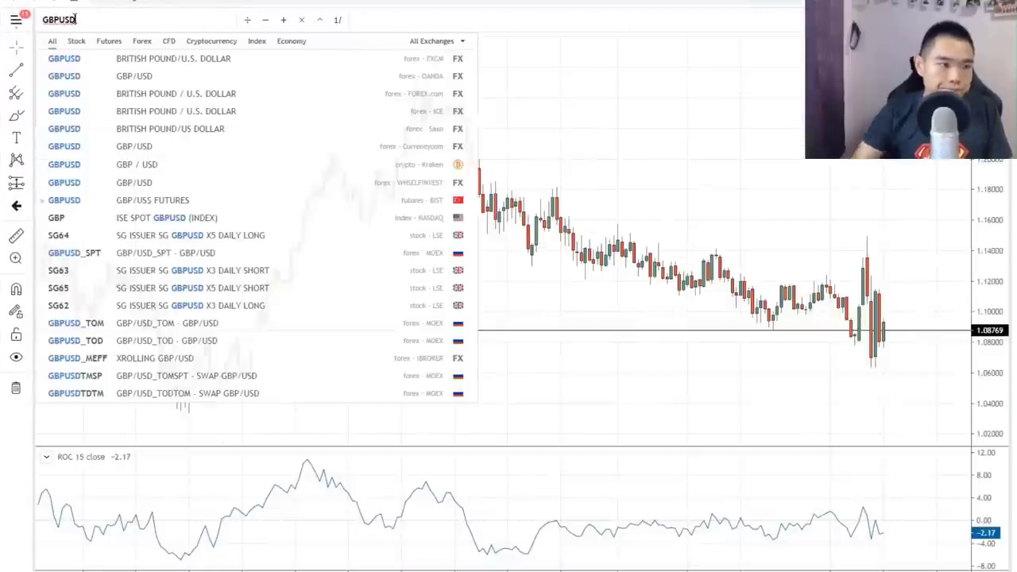
pyautogui.click(159, 58)
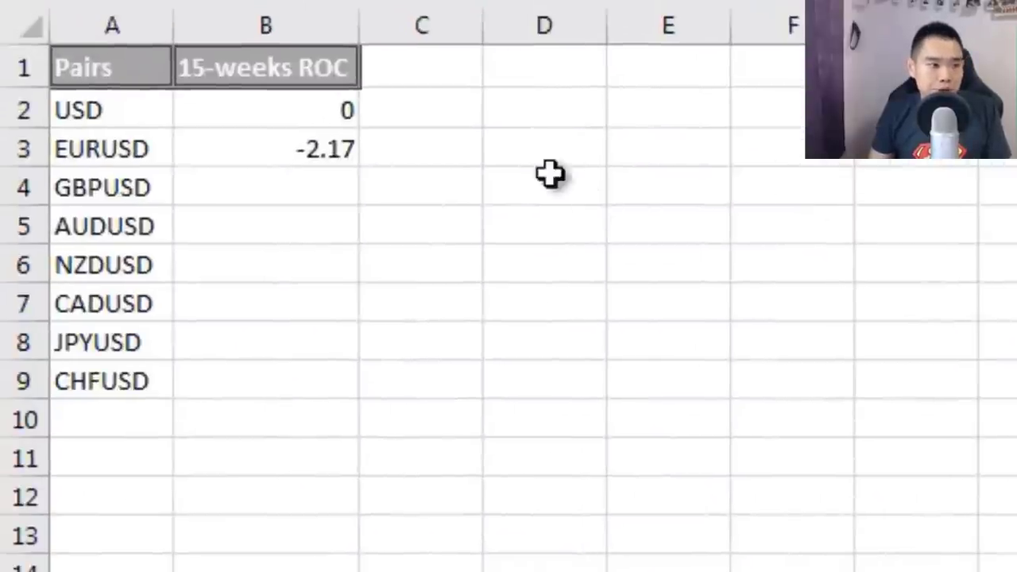
# Back in the Excel sheet, enter -4.66 as the 15-weeks ROC for GBPUSD in cell B4.
pyautogui.click(304, 179)
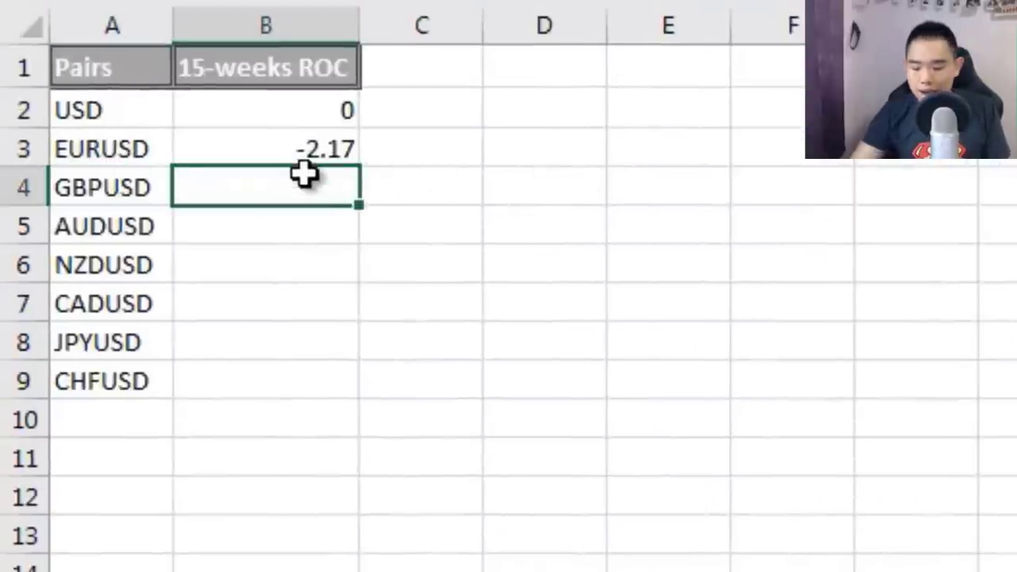
pyautogui.write('-4.66')
pyautogui.press('Return')
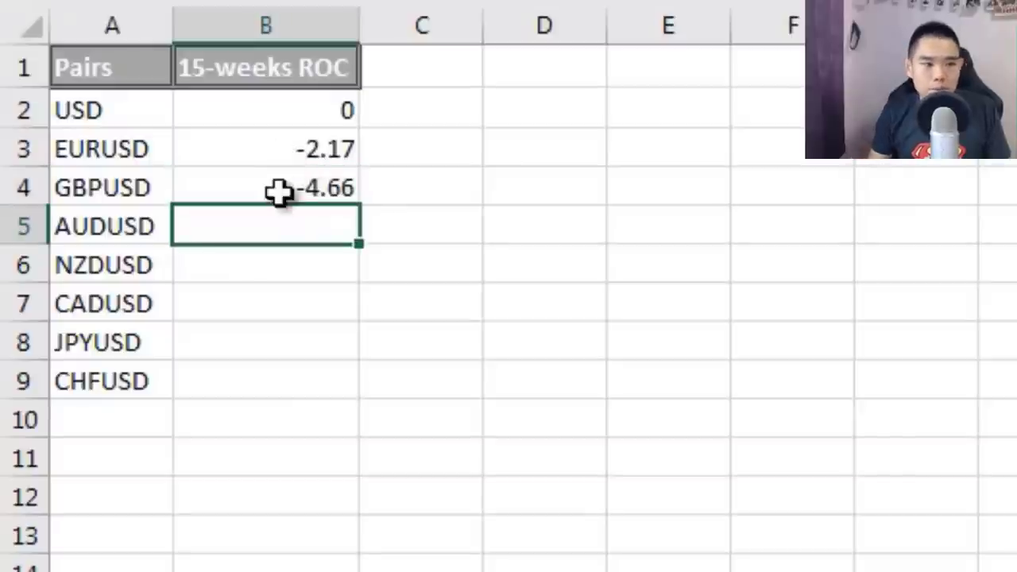
# Review the list of pairs and compare their 15-weeks ROC values in cells B2:B9 for ranking.
pyautogui.moveTo(145, 109); pyautogui.dragTo(139, 400)
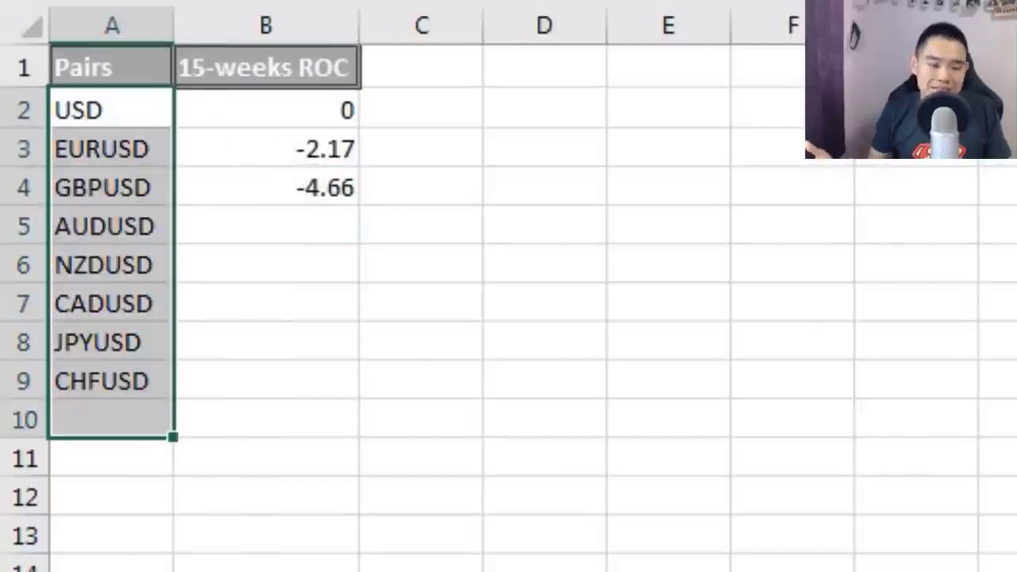
pyautogui.click(996, 535)
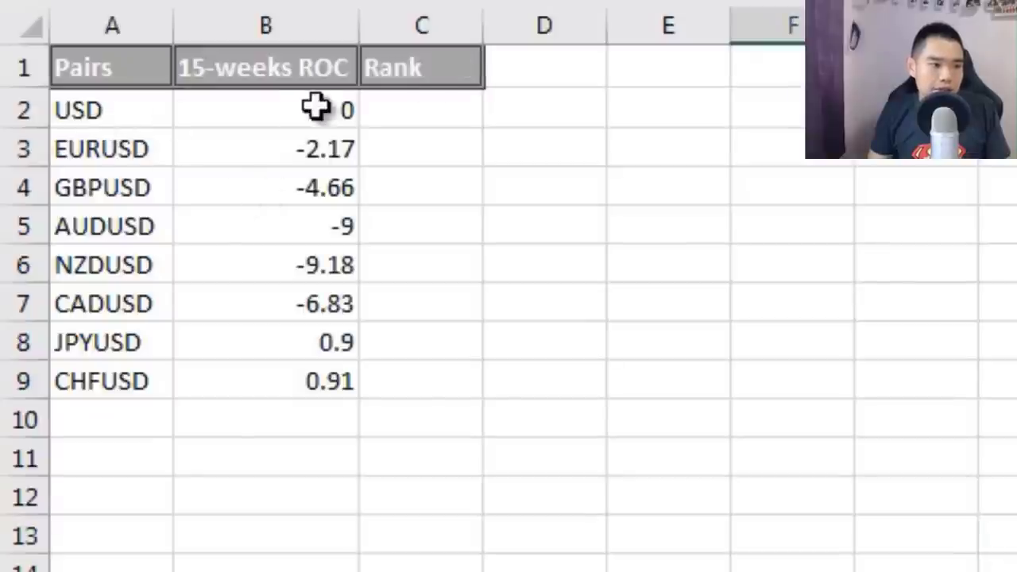
pyautogui.click(331, 110)
pyautogui.moveTo(330, 143); pyautogui.dragTo(326, 383)
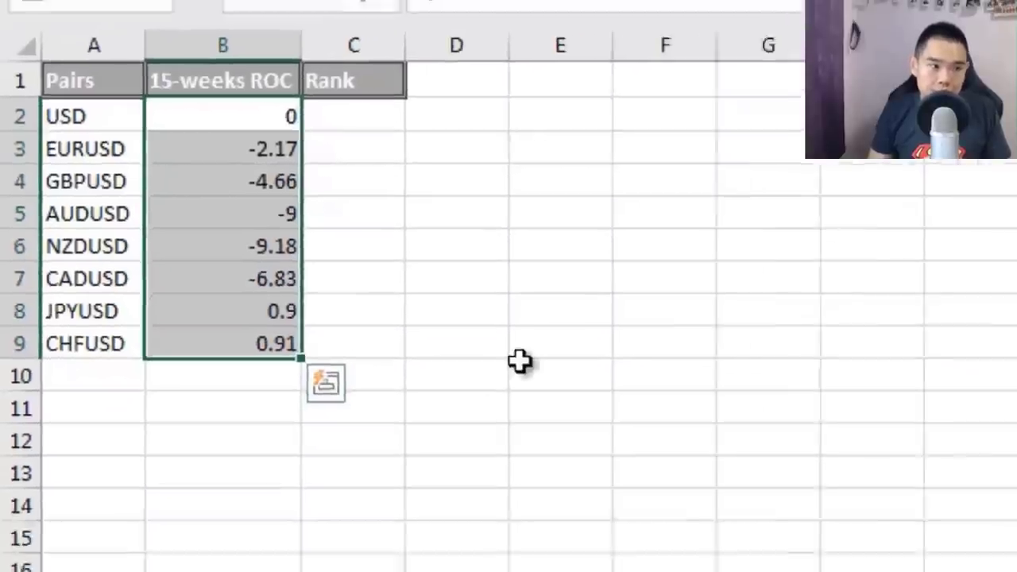
pyautogui.click(667, 497)
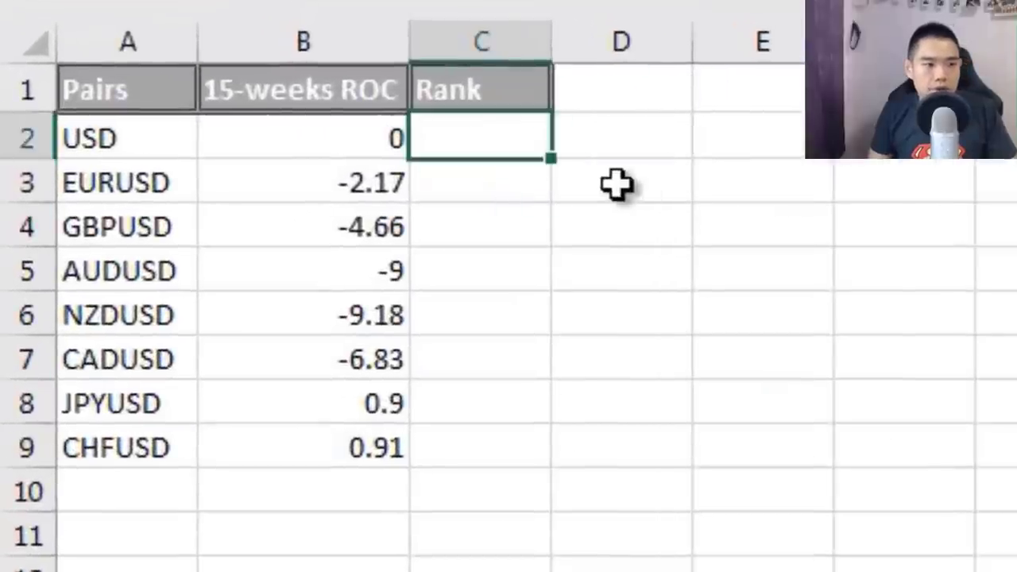
pyautogui.click(410, 170)
pyautogui.click(329, 135)
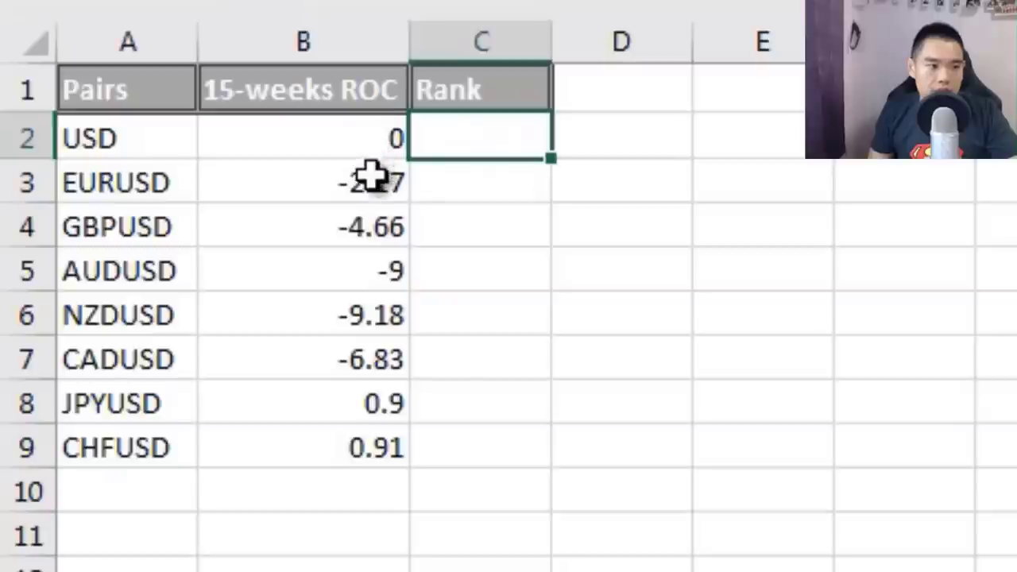
pyautogui.click(401, 453)
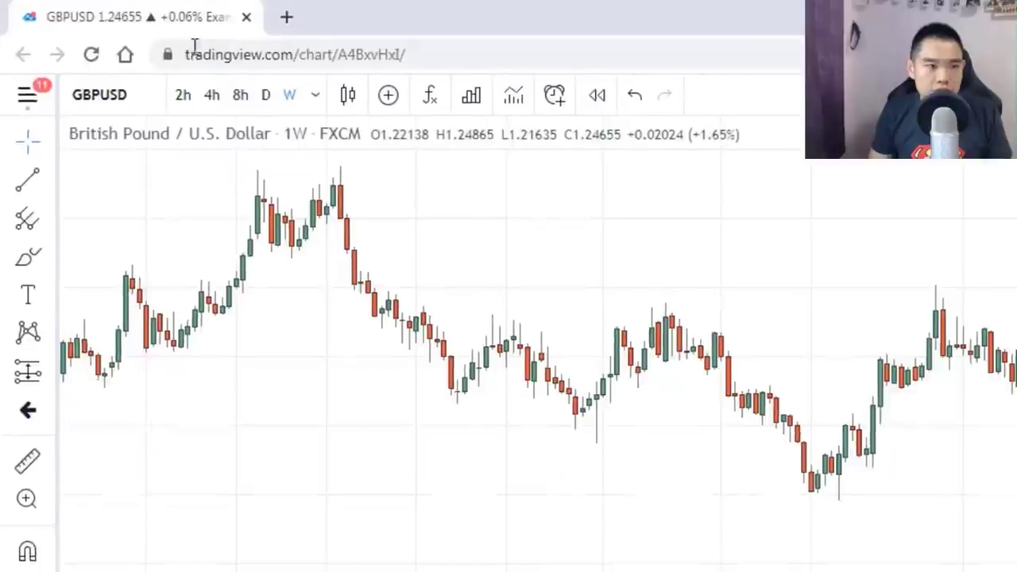
# Search the TradingView symbols for CHFUSD and JPYUSD, keeping the chart on its current pair.
pyautogui.click(127, 102)
pyautogui.write('CHFUS')
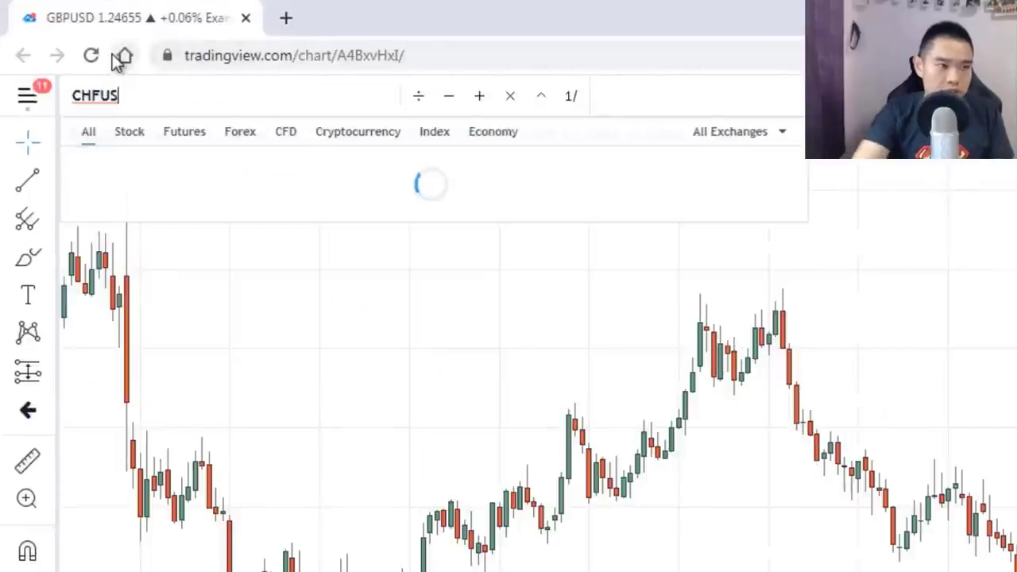
pyautogui.write('D')
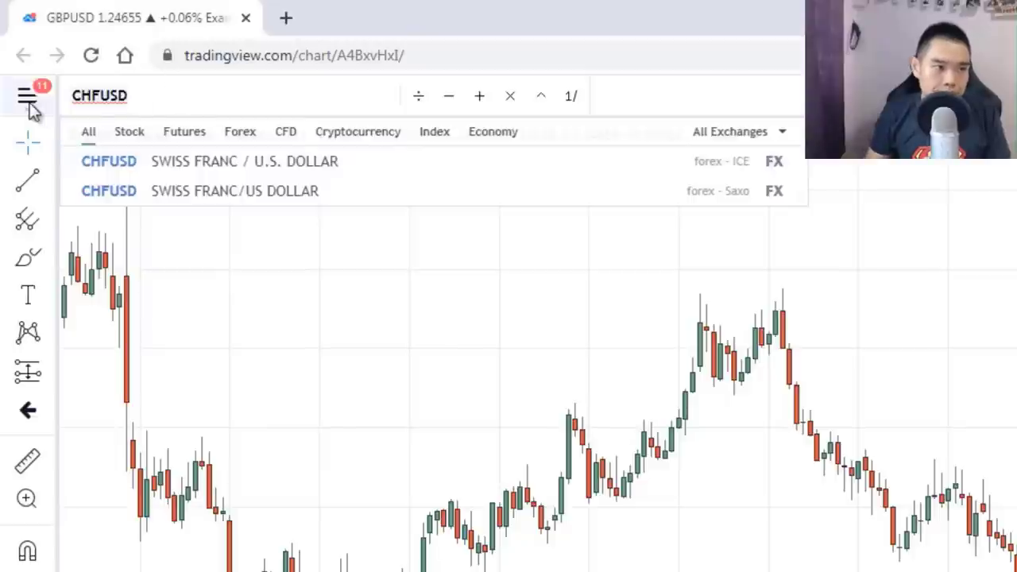
pyautogui.hotkey('ctrl', 'a')
pyautogui.write('JPYUSD')
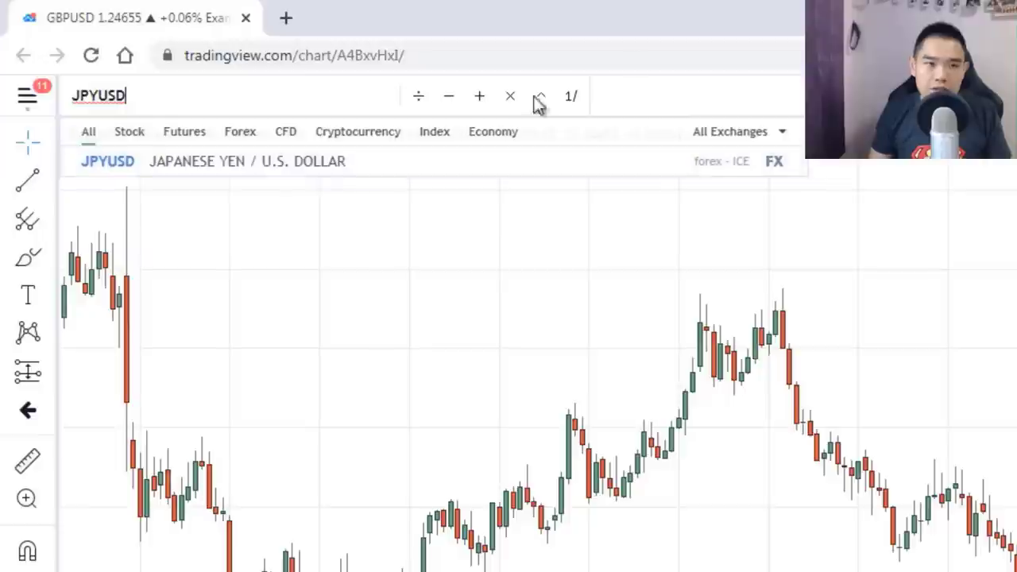
pyautogui.press('Escape')
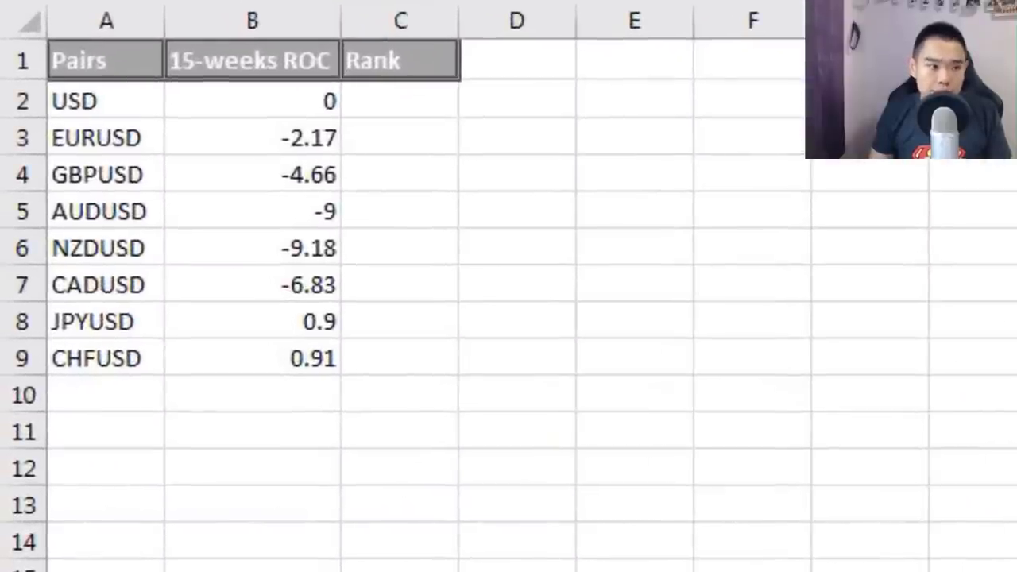
# Return to the Excel sheet and enter CHF as the strongest currency in Rank cell C2, based on its 15-weeks ROC.
pyautogui.click(326, 361)
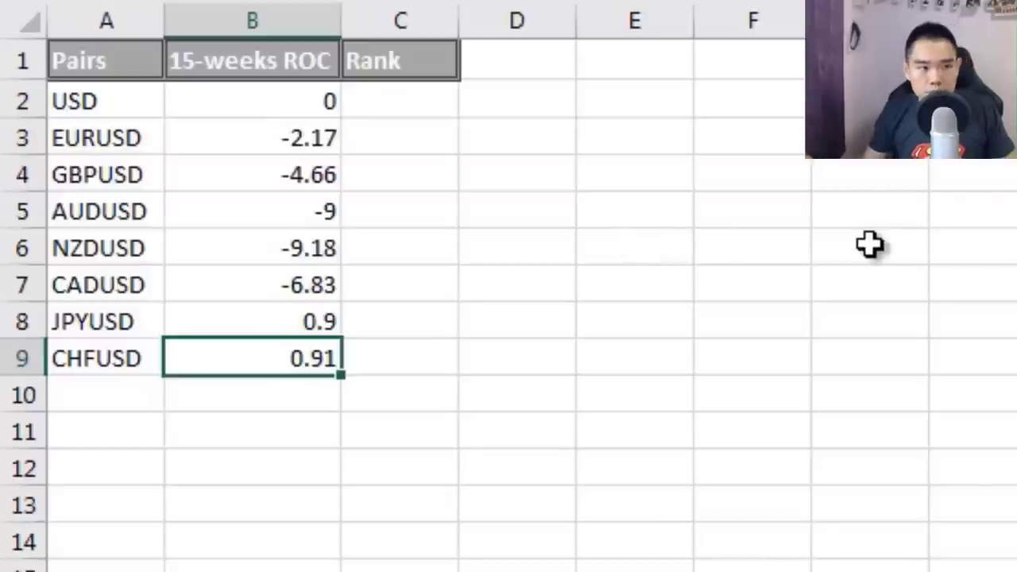
pyautogui.click(636, 283)
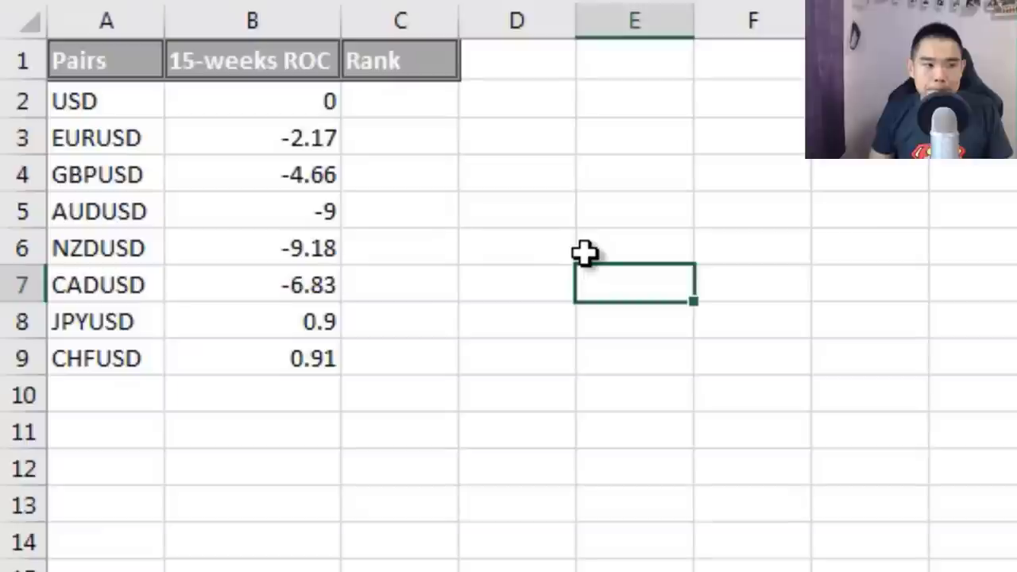
pyautogui.click(755, 400)
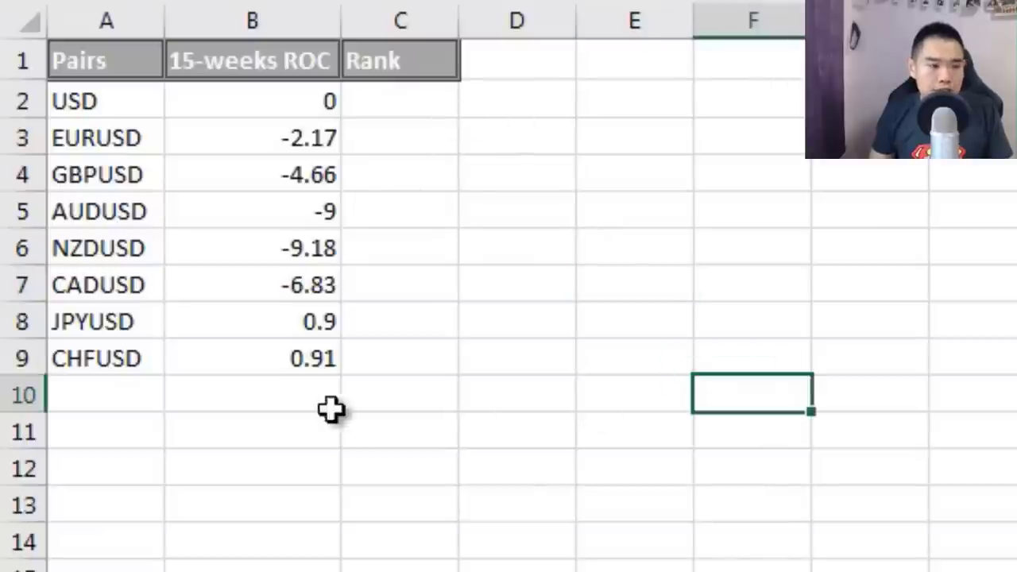
pyautogui.click(131, 362)
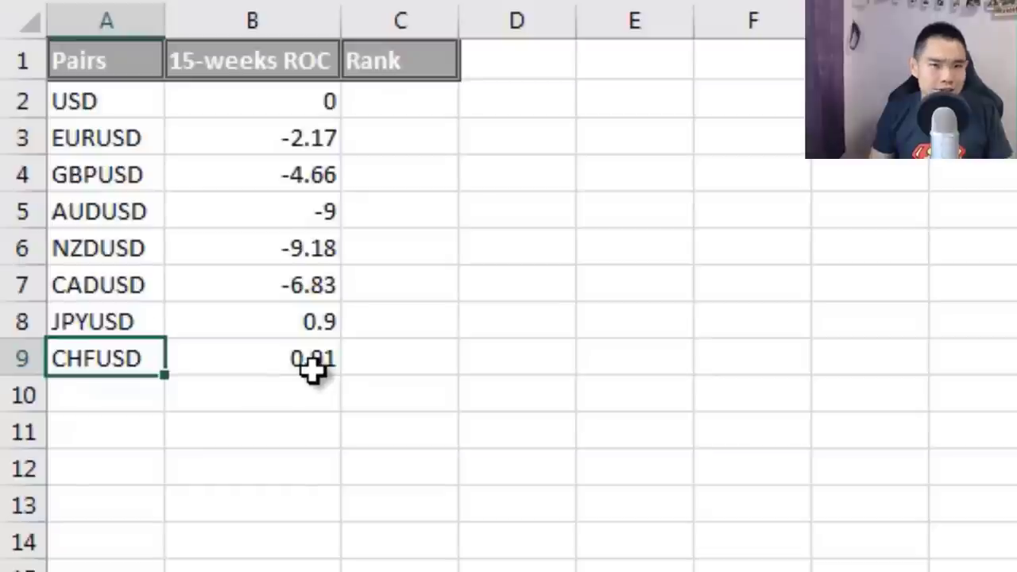
pyautogui.click(396, 110)
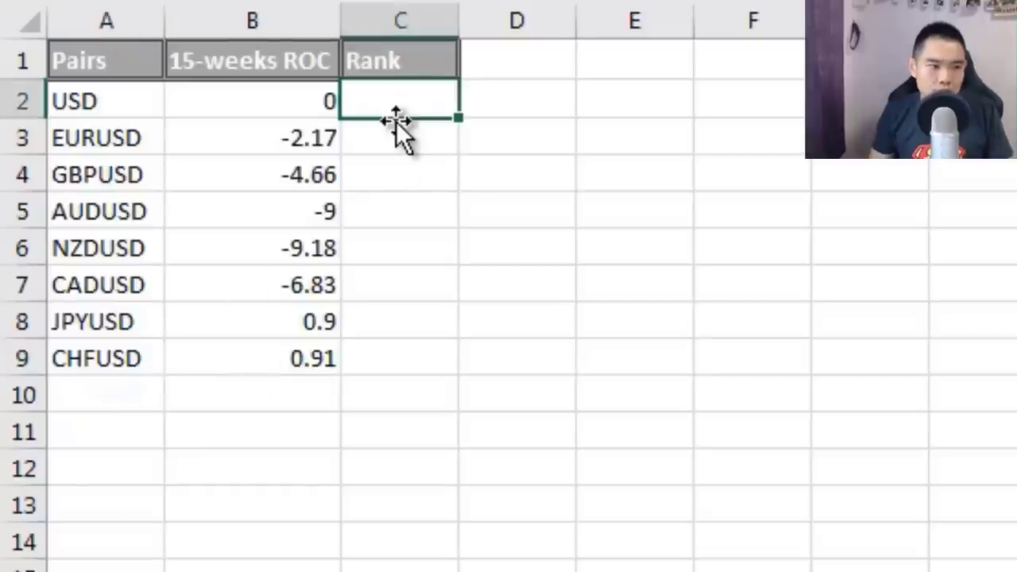
pyautogui.write('CHF')
pyautogui.press('Return')
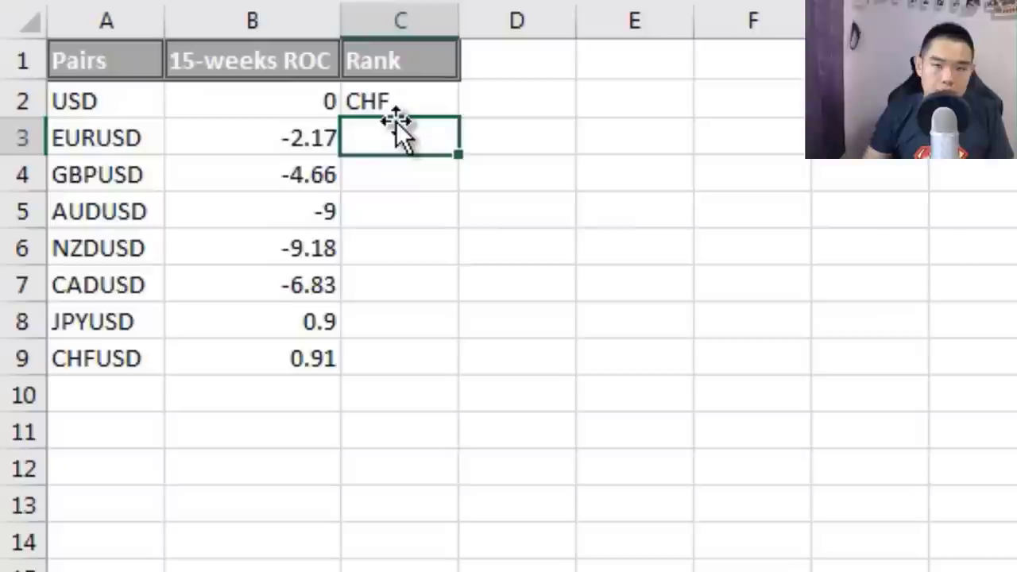
# Enter JPY in Rank cell C3 and USD in C4, following their 15-weeks ROC values.
pyautogui.click(325, 329)
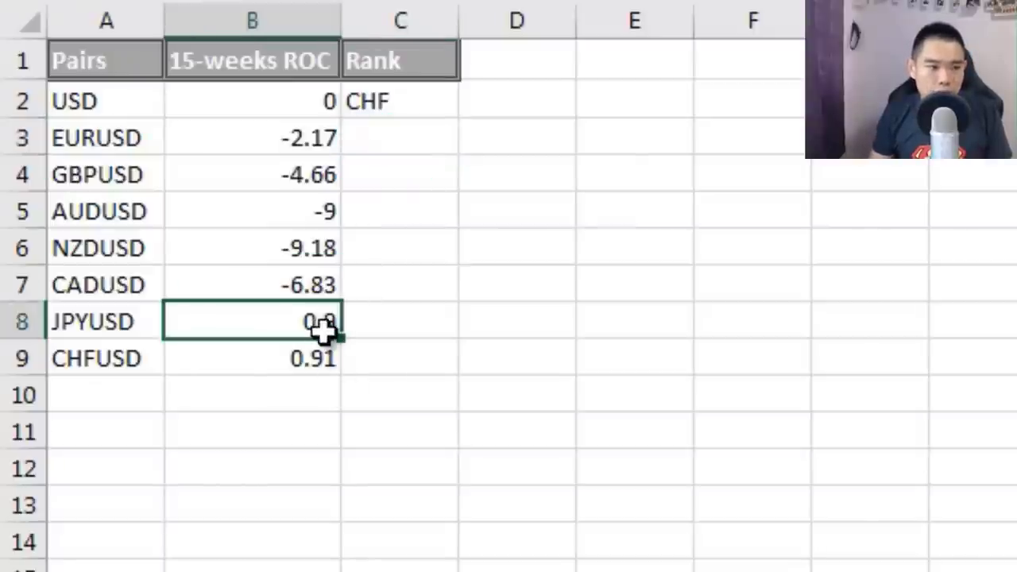
pyautogui.click(430, 133)
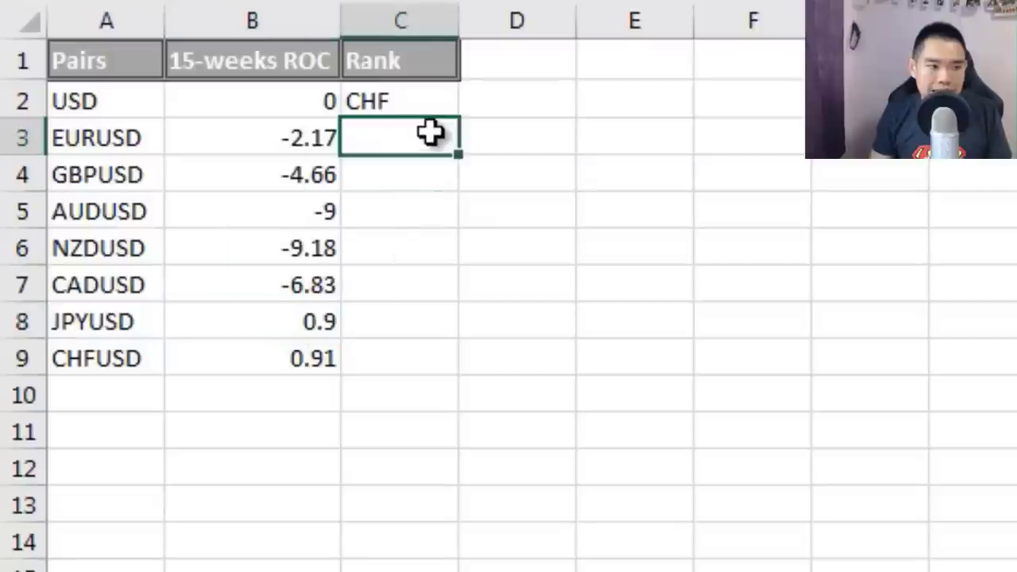
pyautogui.write('JPY')
pyautogui.press('Return')
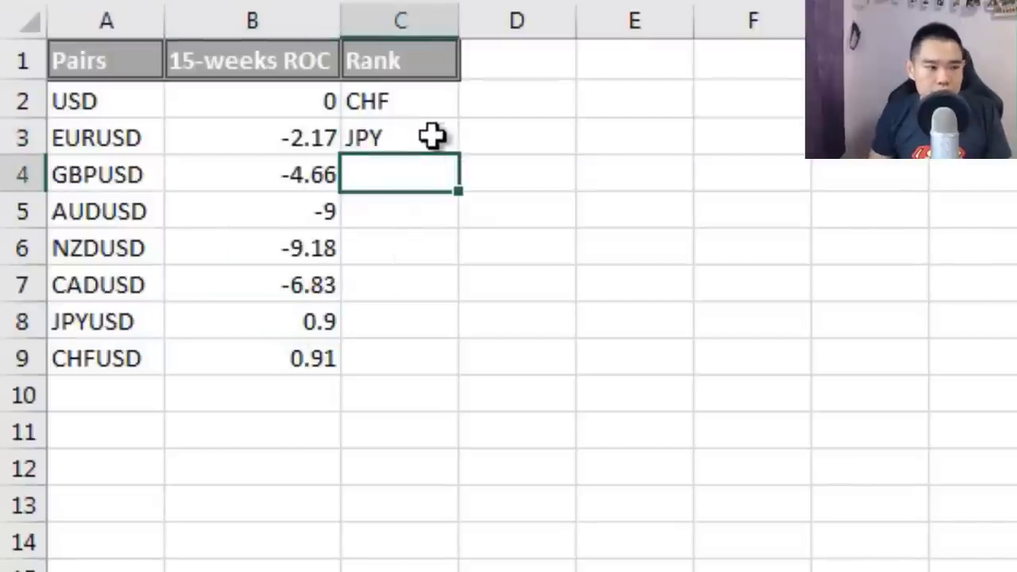
pyautogui.click(330, 103)
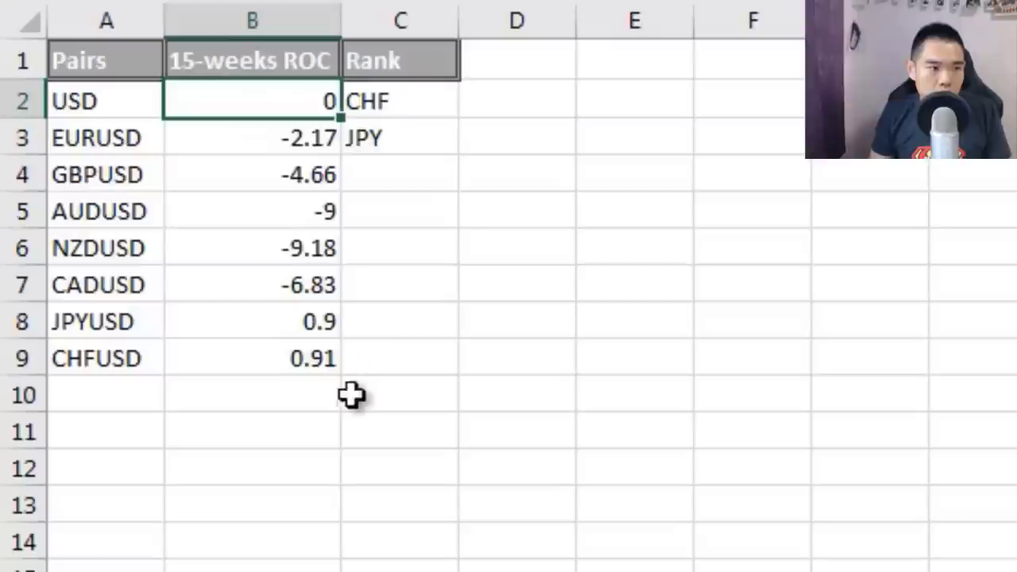
pyautogui.click(400, 167)
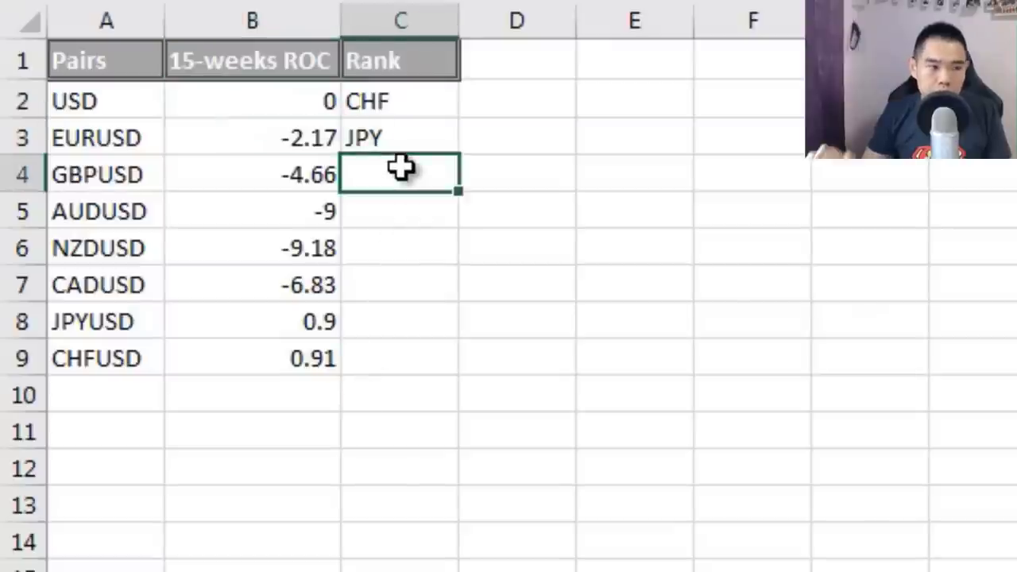
pyautogui.write('USD')
pyautogui.press('Return')
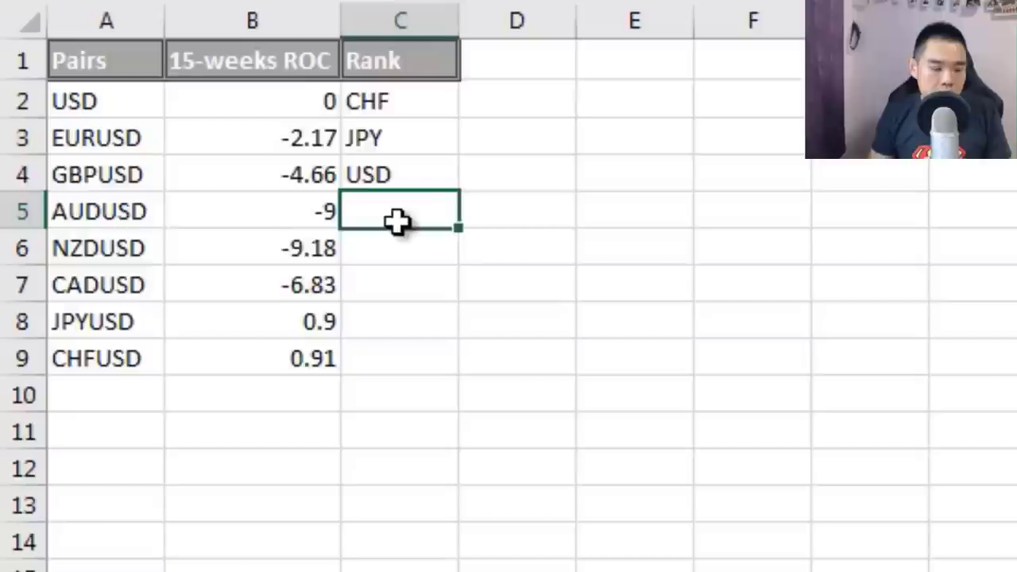
# Complete the Rank column by entering EUR, GBP, CAD, AUD and NZD in cells C5 to C9.
pyautogui.write('EUR')
pyautogui.press('Return')
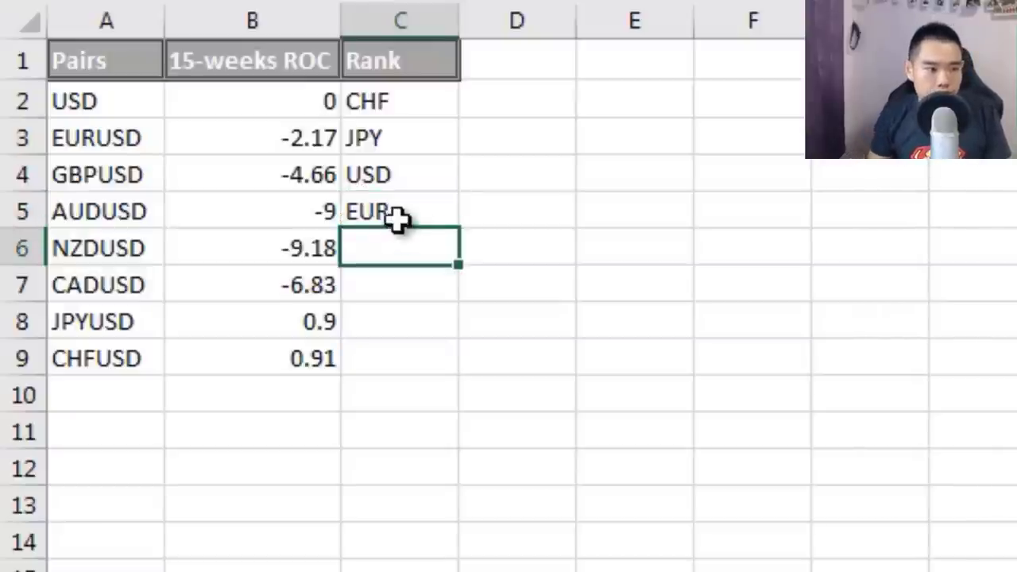
pyautogui.write('GBP')
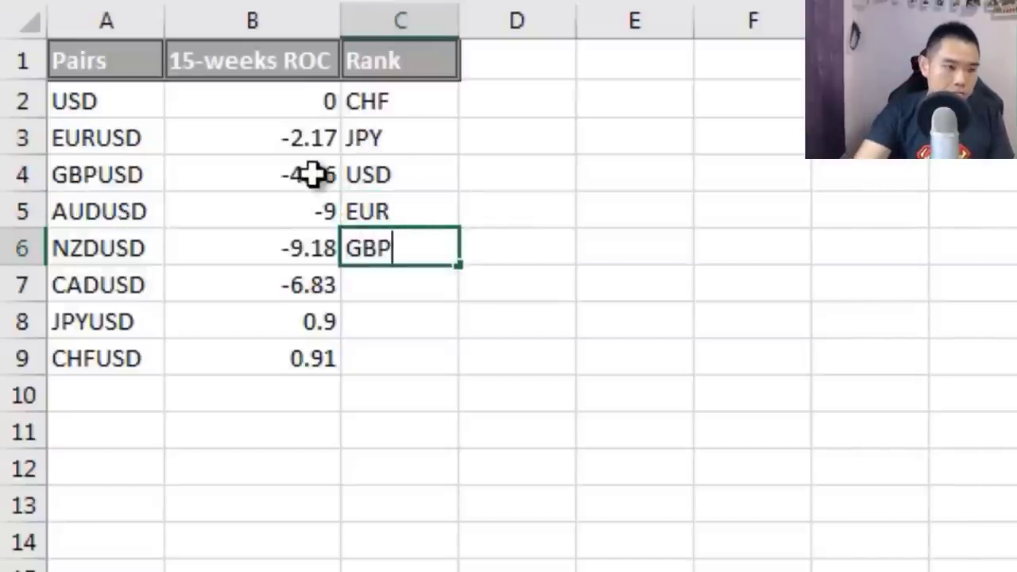
pyautogui.press('Return')
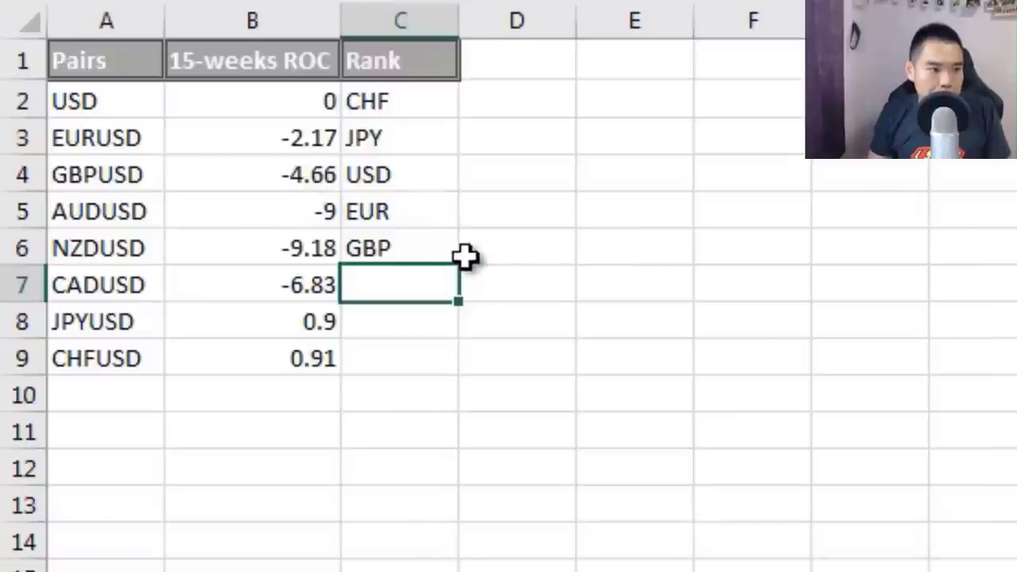
pyautogui.write('CAD')
pyautogui.press('Return')
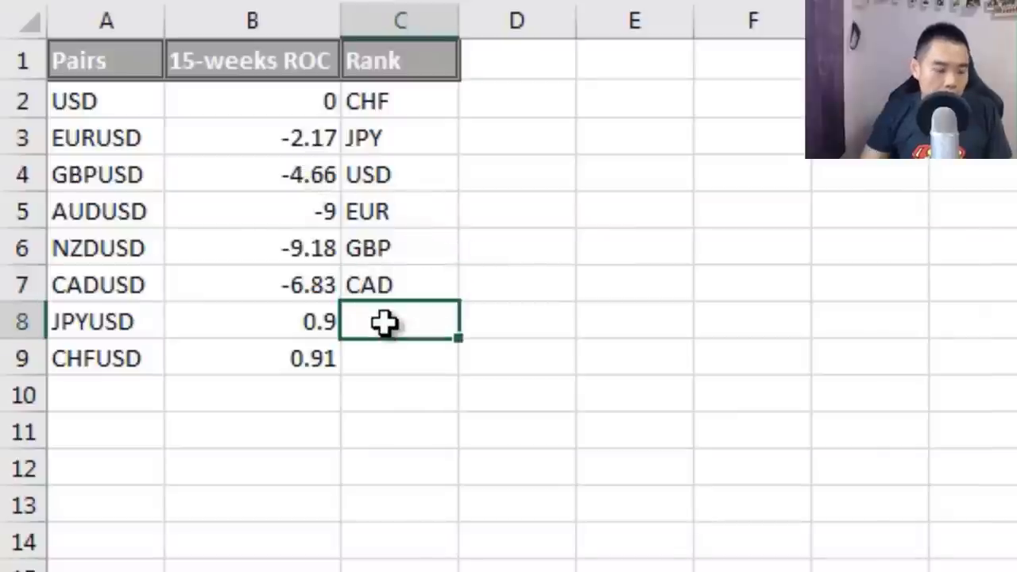
pyautogui.write('AUD')
pyautogui.press('Return')
pyautogui.write('NZD')
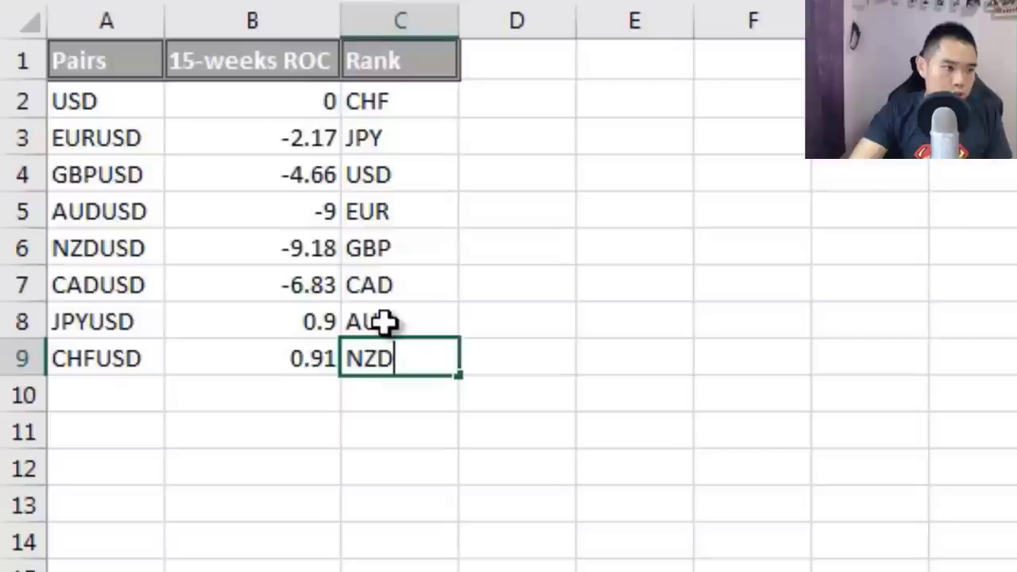
pyautogui.press('Return')
pyautogui.click(842, 359)
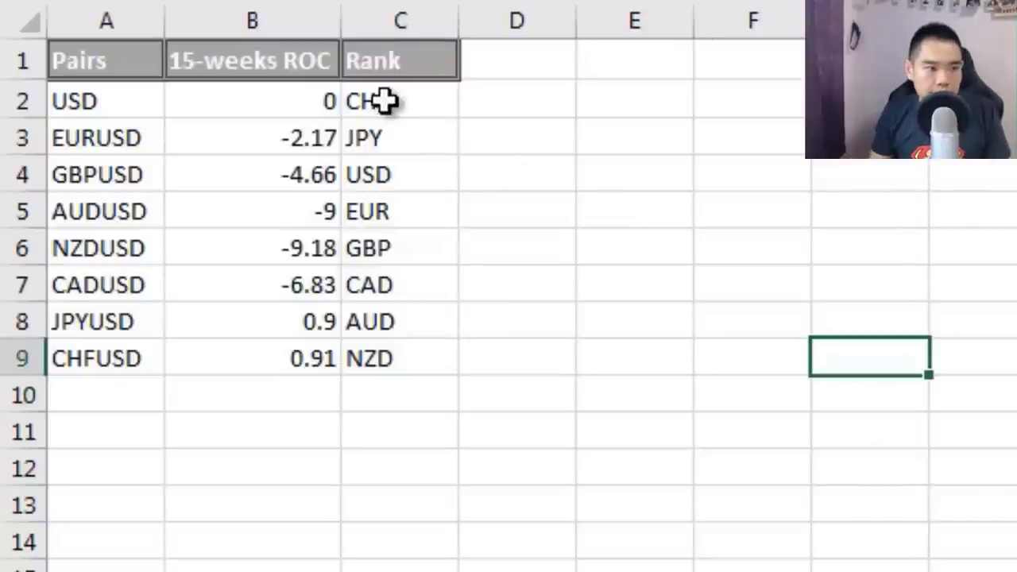
# Review the ranking in C2:C9, comparing the strongest currencies in C2:C4 with the weakest in C8:C9.
pyautogui.moveTo(384, 100); pyautogui.dragTo(395, 355)
pyautogui.click(697, 497)
pyautogui.click(391, 359)
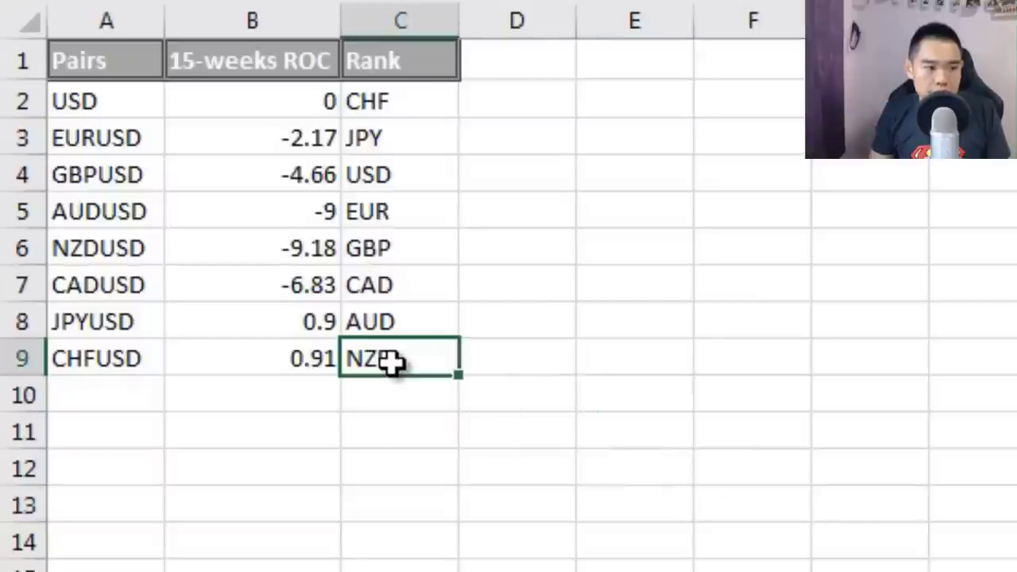
pyautogui.click(298, 256)
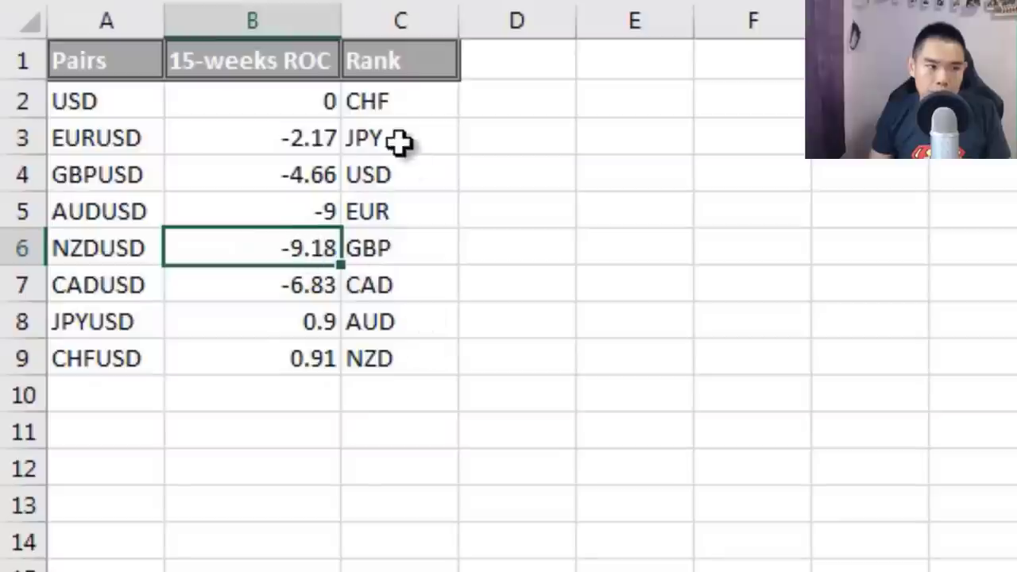
pyautogui.moveTo(396, 101); pyautogui.dragTo(422, 345)
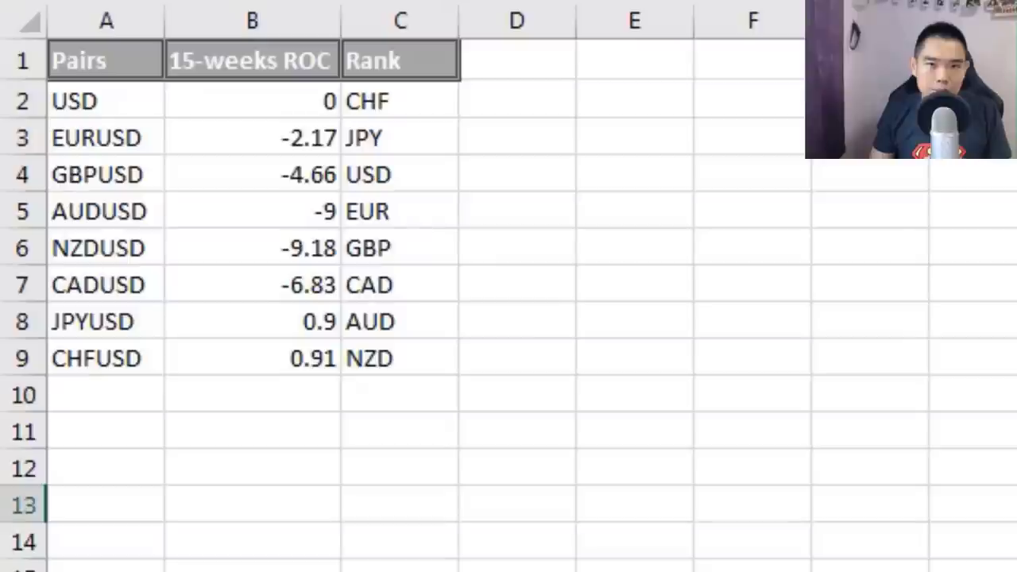
pyautogui.click(995, 320)
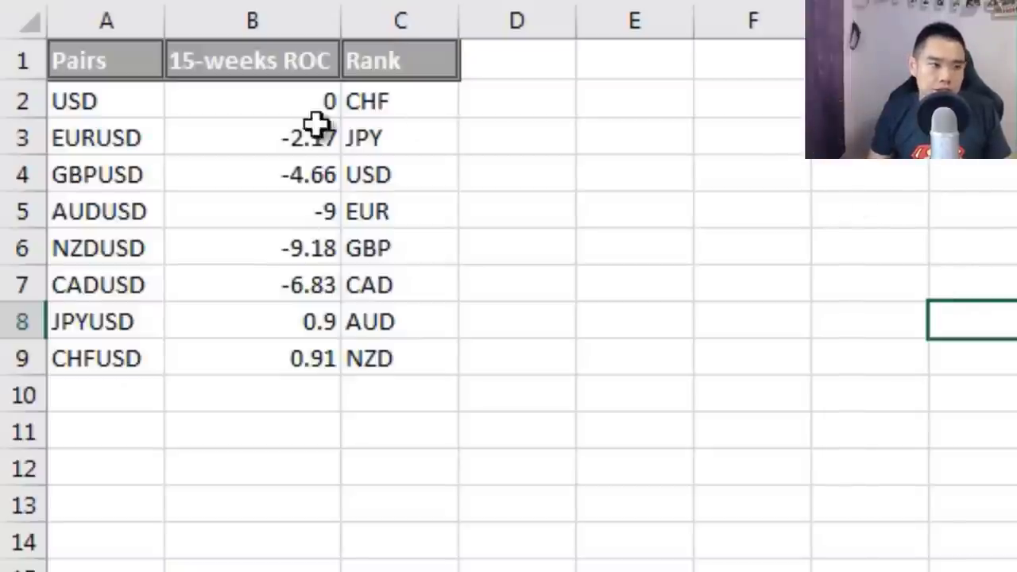
pyautogui.moveTo(384, 111); pyautogui.dragTo(445, 179)
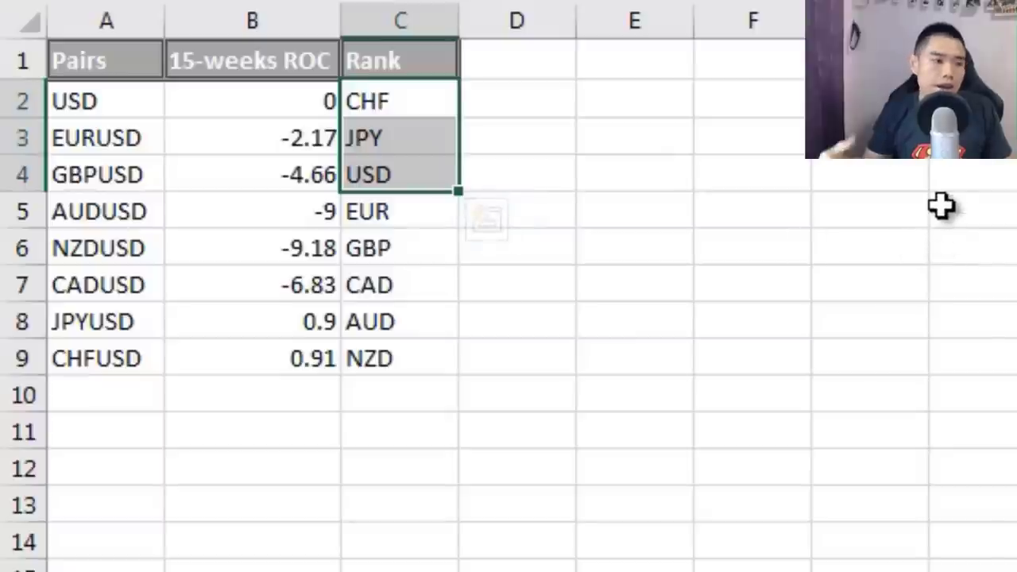
pyautogui.moveTo(400, 332); pyautogui.dragTo(402, 361)
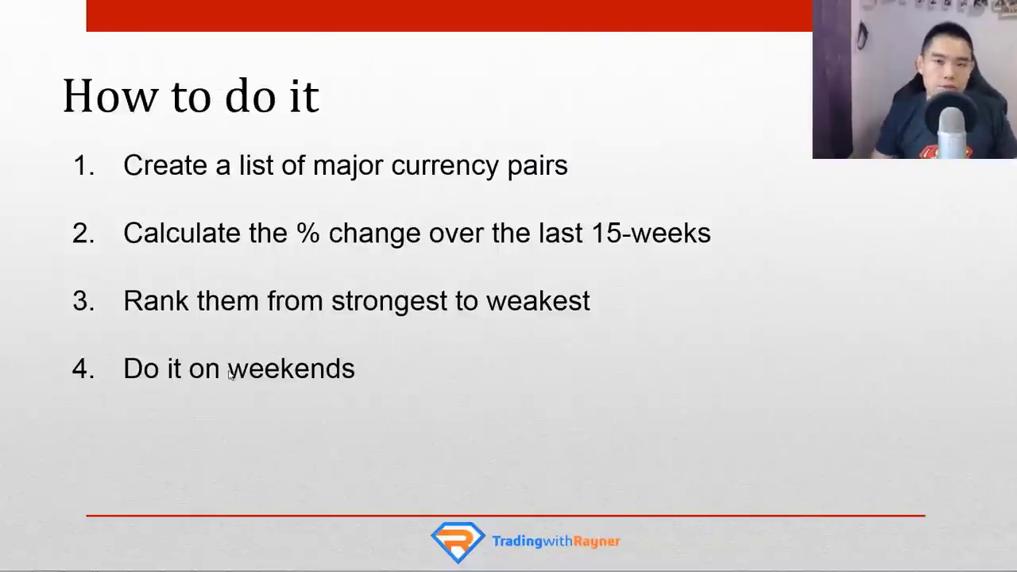
pyautogui.click(373, 216)
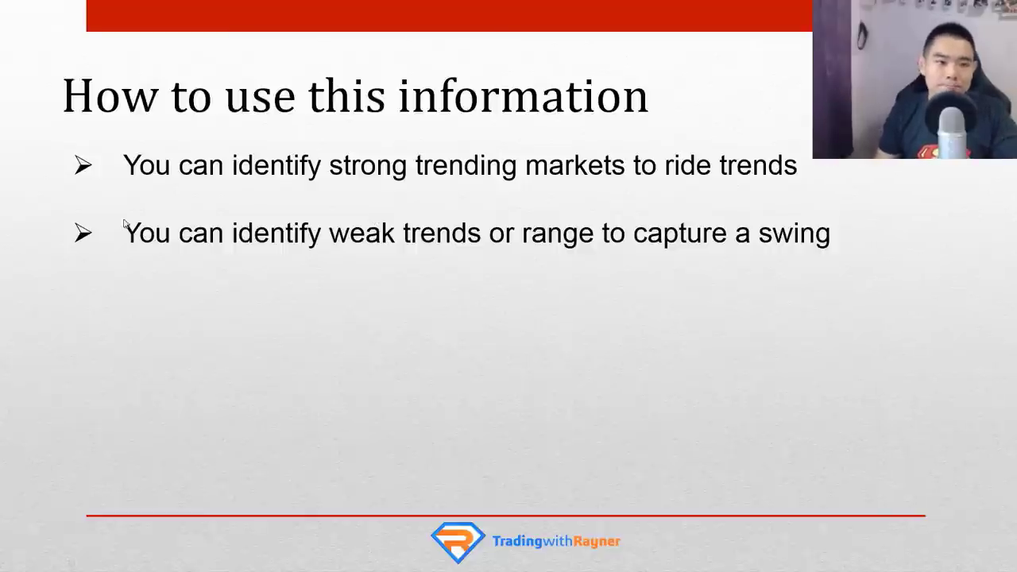
pyautogui.click(347, 272)
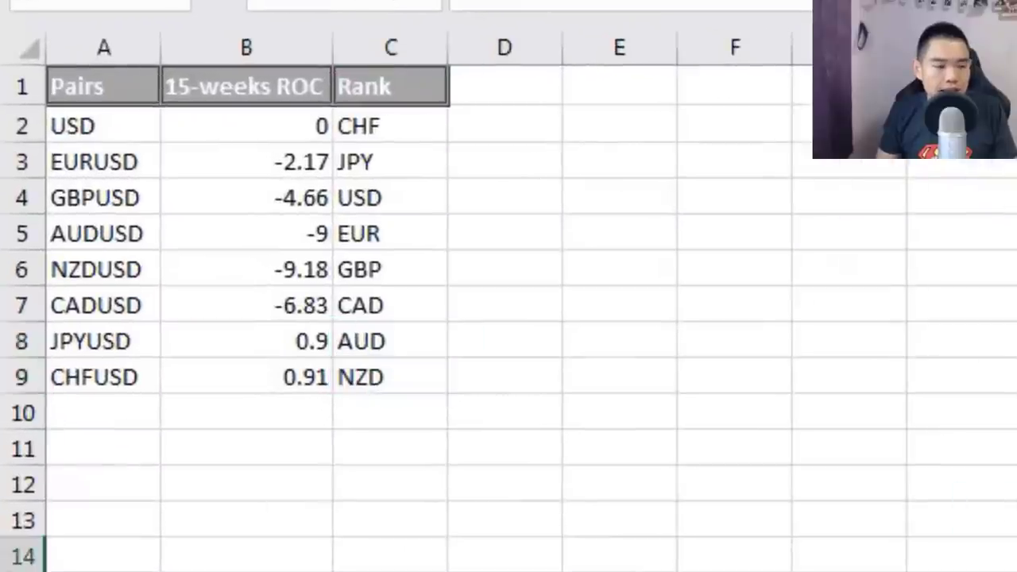
# In the Excel sheet, compare the weak AUD in C8 with the strong currencies in C2:C4 to choose a trending pair.
pyautogui.click(383, 337)
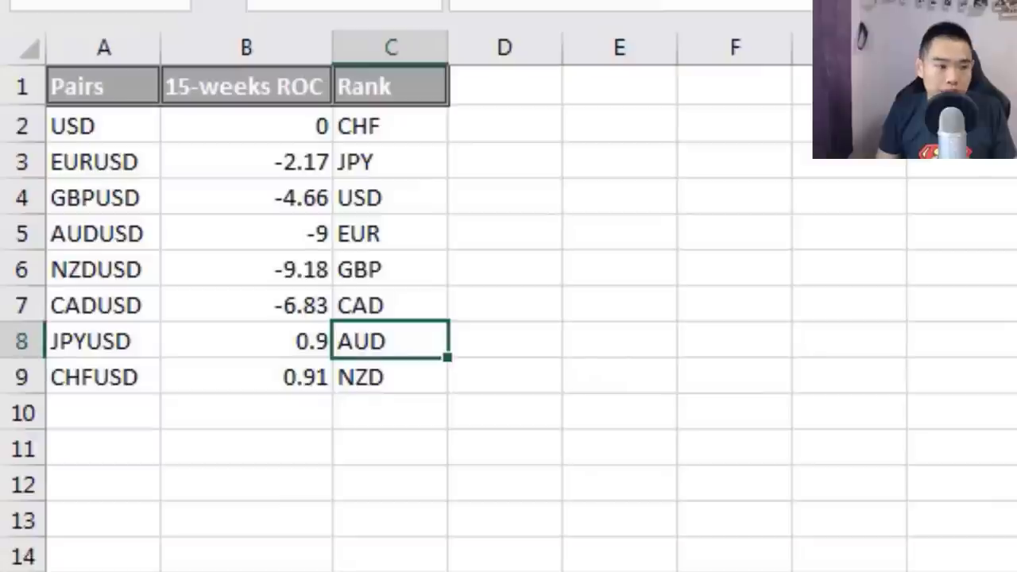
pyautogui.click(409, 202)
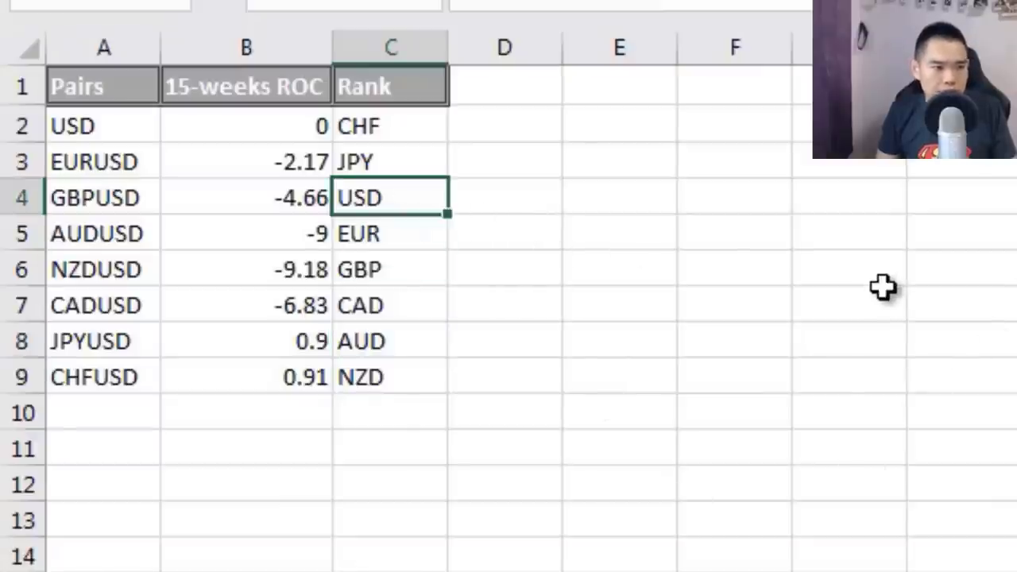
pyautogui.click(399, 155)
pyautogui.click(386, 131)
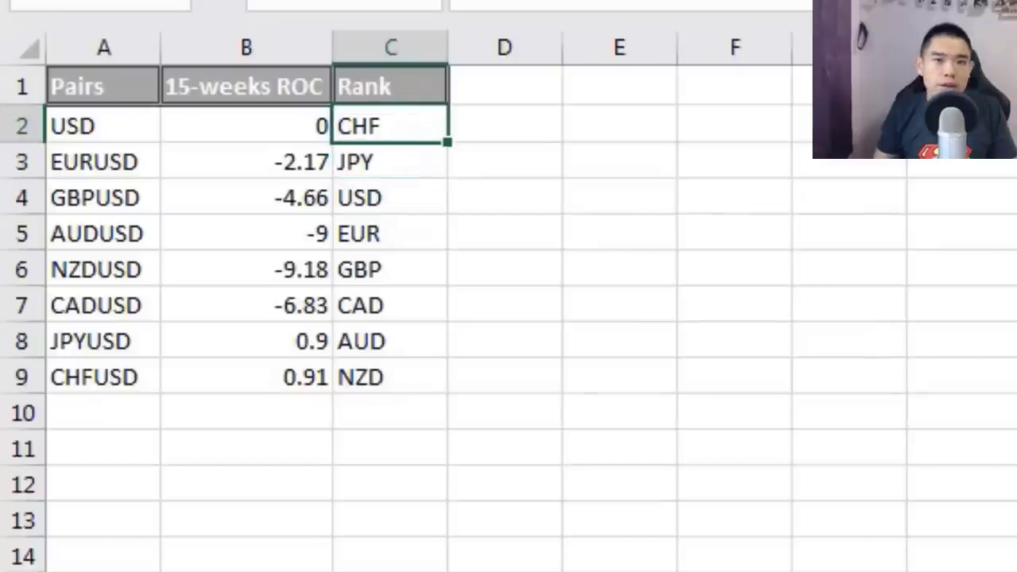
pyautogui.click(405, 314)
pyautogui.click(368, 341)
pyautogui.click(370, 159)
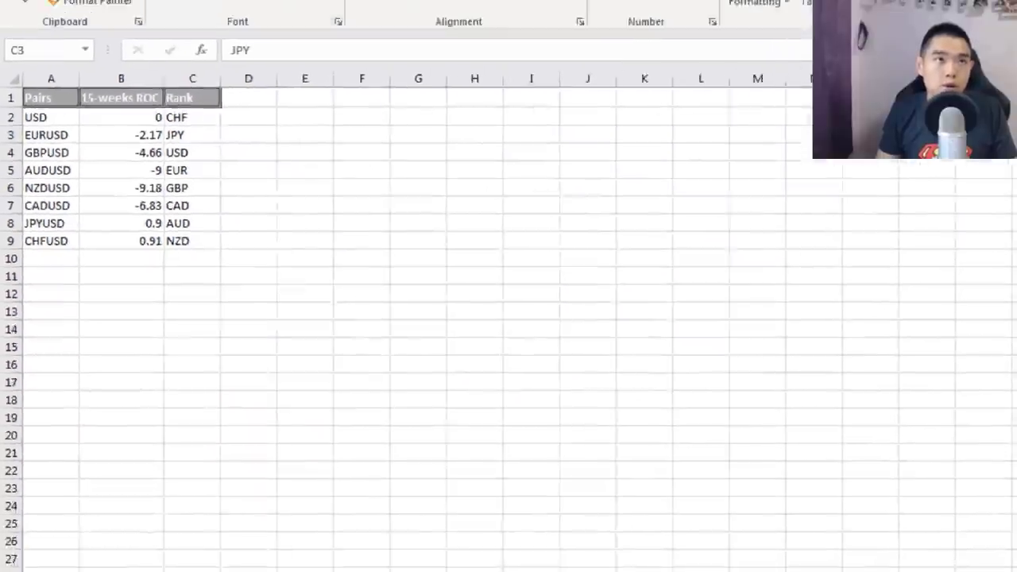
# Switch to the TradingView chart and change its symbol to AUDJPY.
pyautogui.hotkey('alt', 'Tab')
pyautogui.write('AUDJPY')
pyautogui.press('Return')
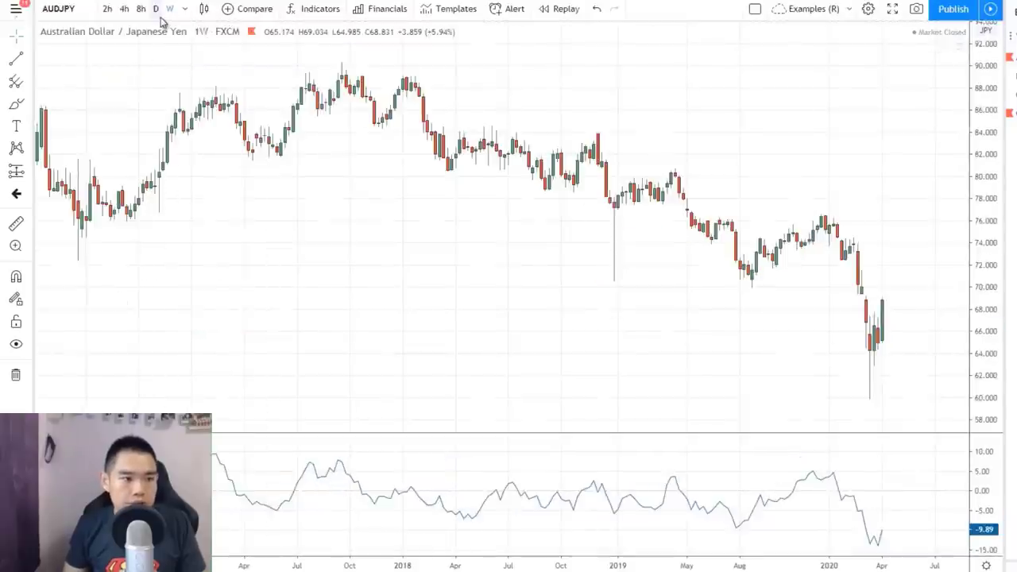
# Set the AUDJPY chart to the daily timeframe and remove the rate-of-change indicator pane below the price.
pyautogui.click(157, 9)
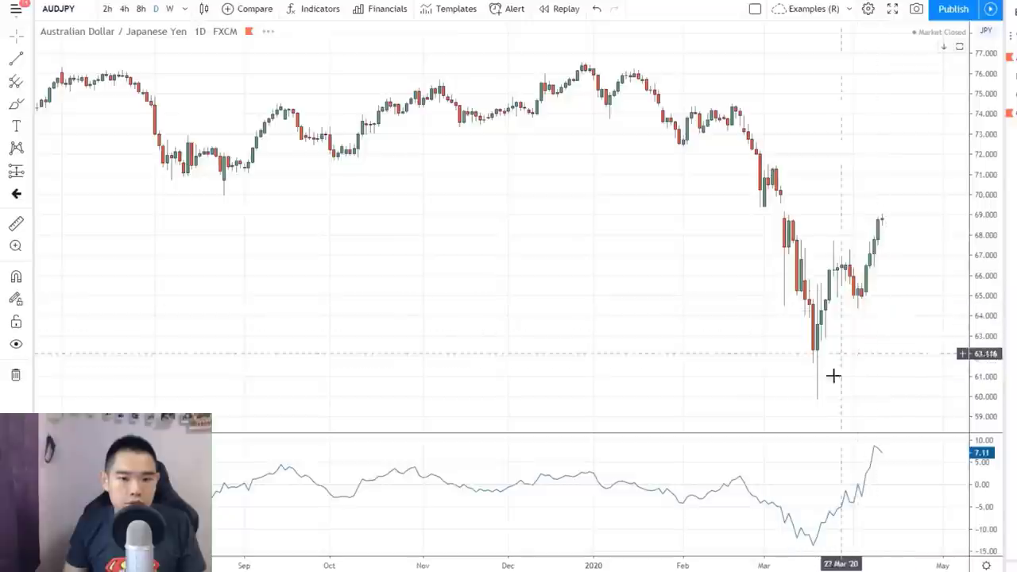
pyautogui.scroll(5, 675, 351)
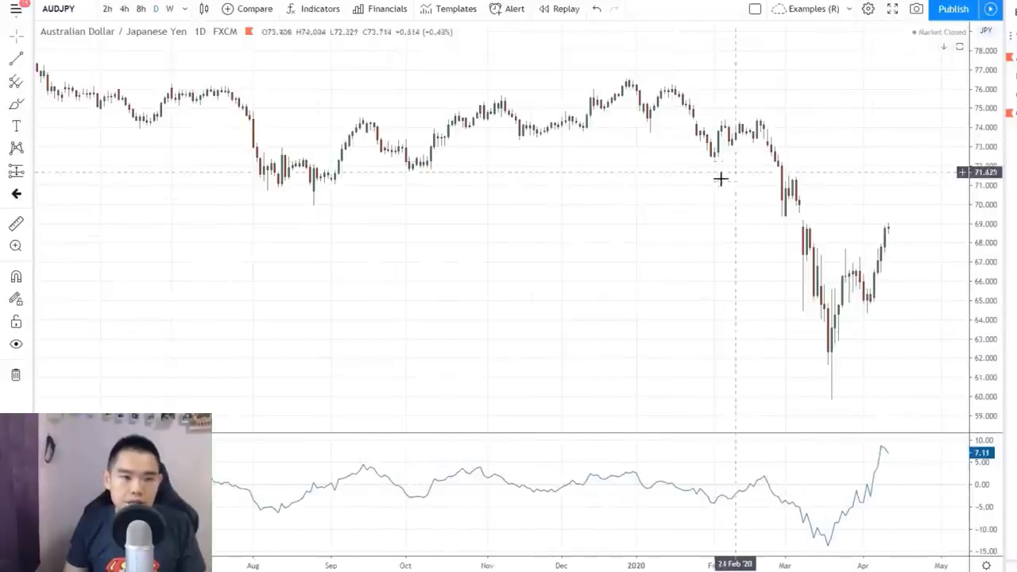
pyautogui.scroll(2, 720, 177)
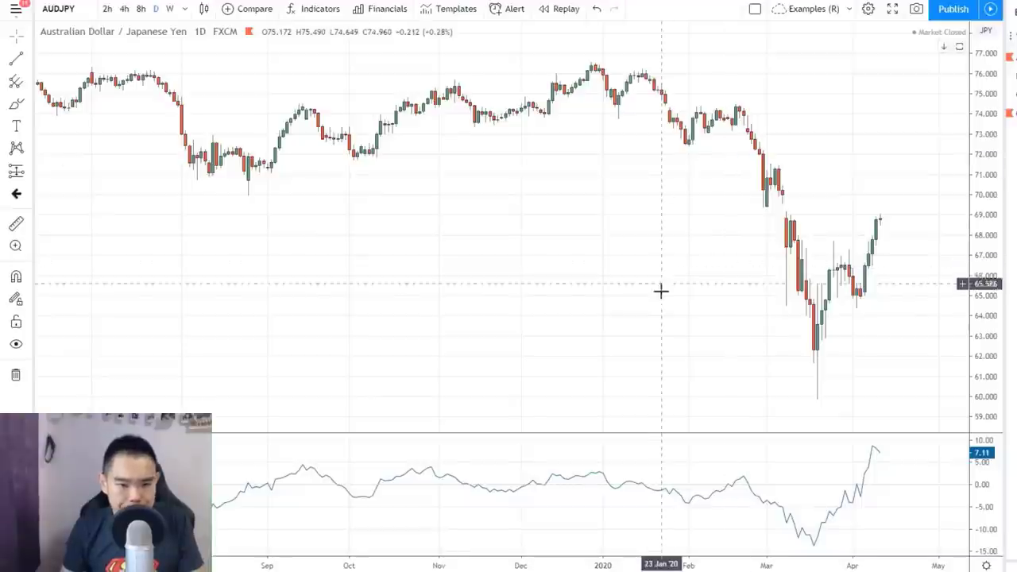
pyautogui.scroll(-2, 670, 291)
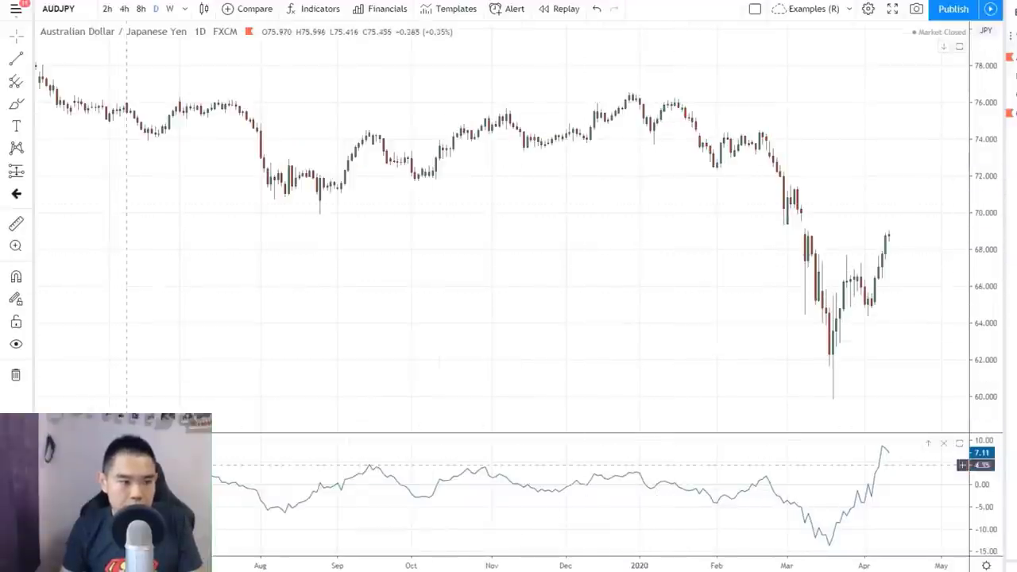
pyautogui.click(944, 442)
pyautogui.scroll(3, 479, 363)
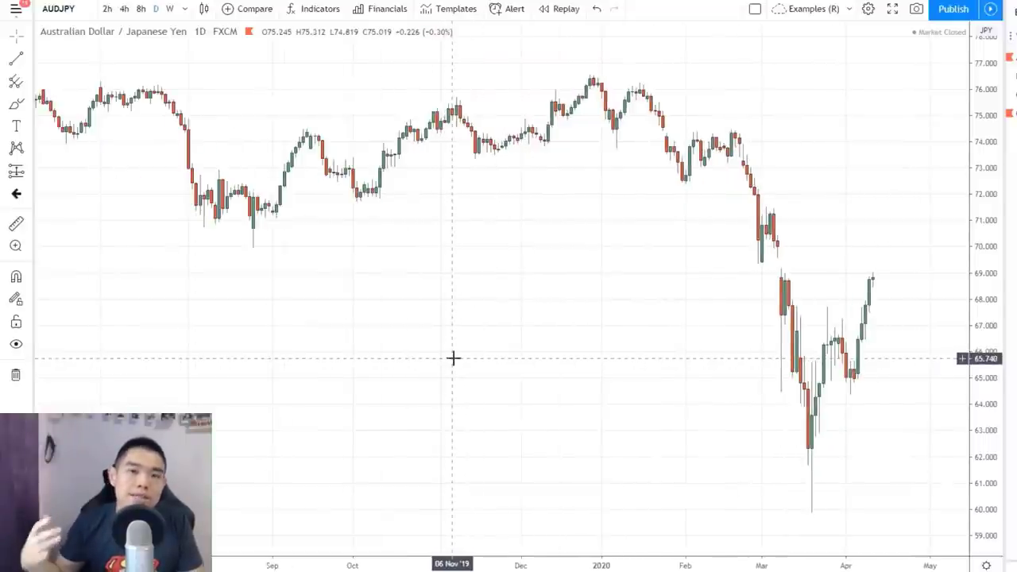
pyautogui.scroll(-3, 493, 347)
pyautogui.scroll(-2, 515, 350)
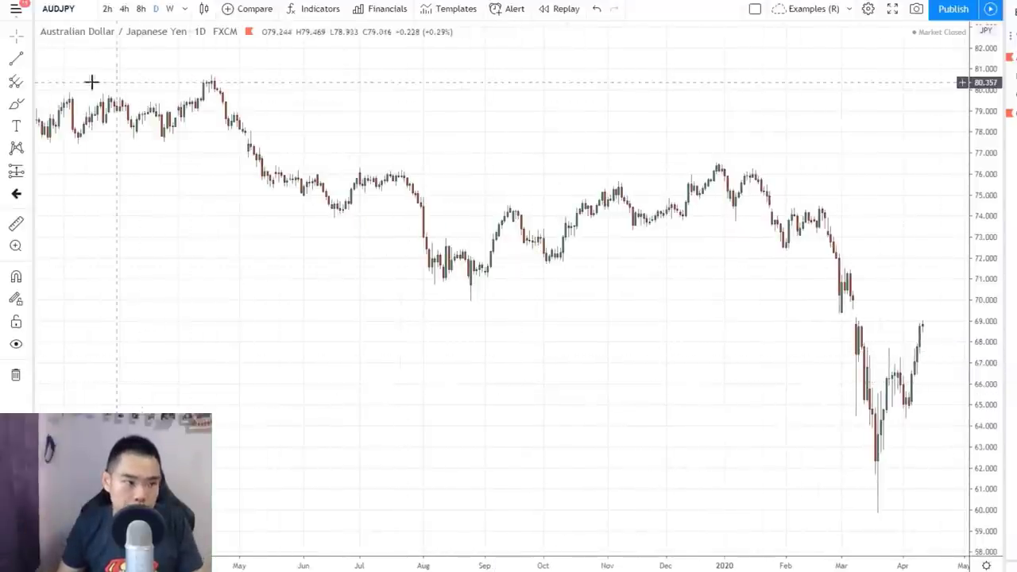
pyautogui.click(22, 65)
pyautogui.click(520, 284)
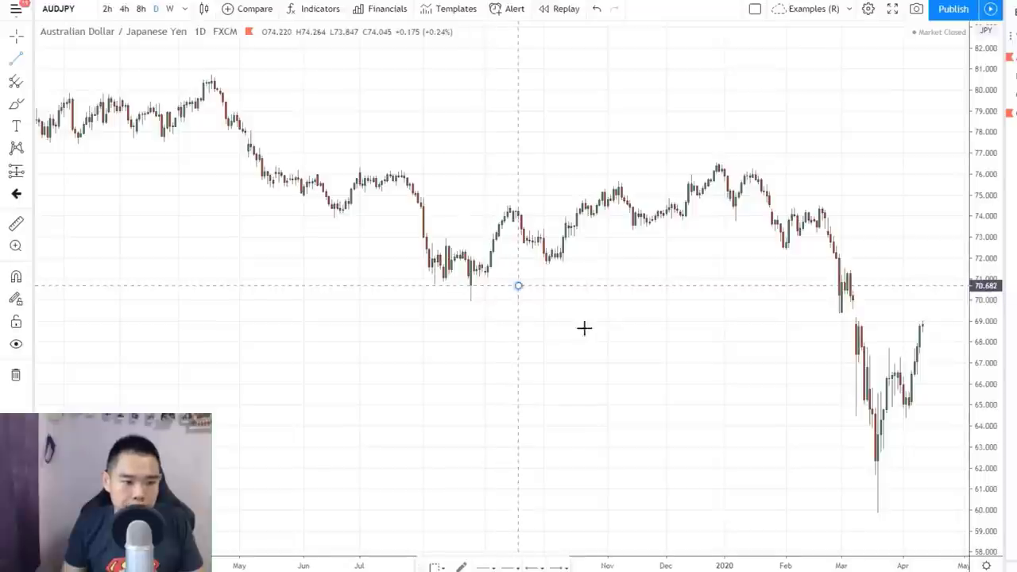
pyautogui.press('Escape')
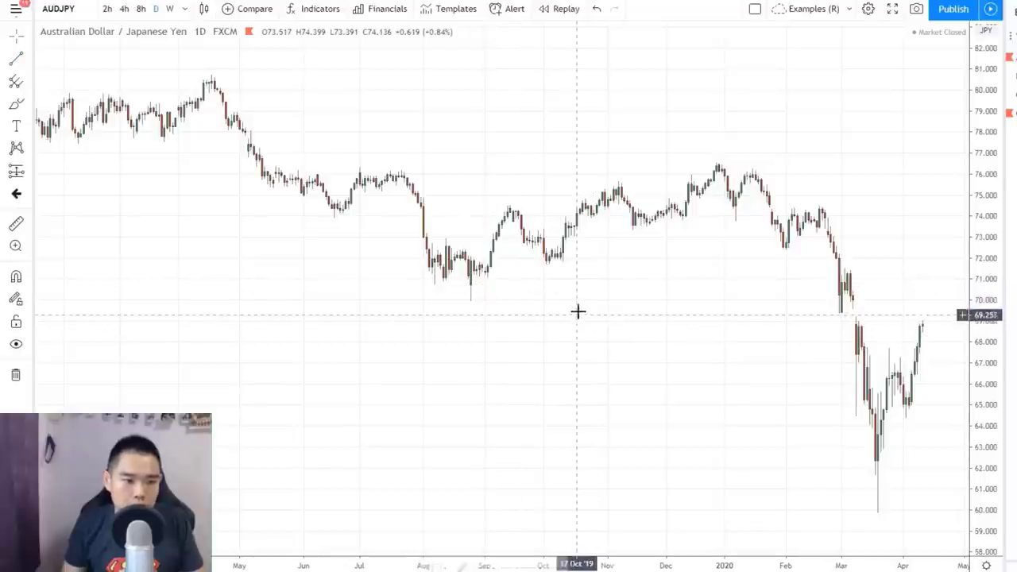
# Draw a horizontal line on the AUDJPY chart at about 70.771 and change its colour to black.
pyautogui.click(29, 60)
pyautogui.click(89, 134)
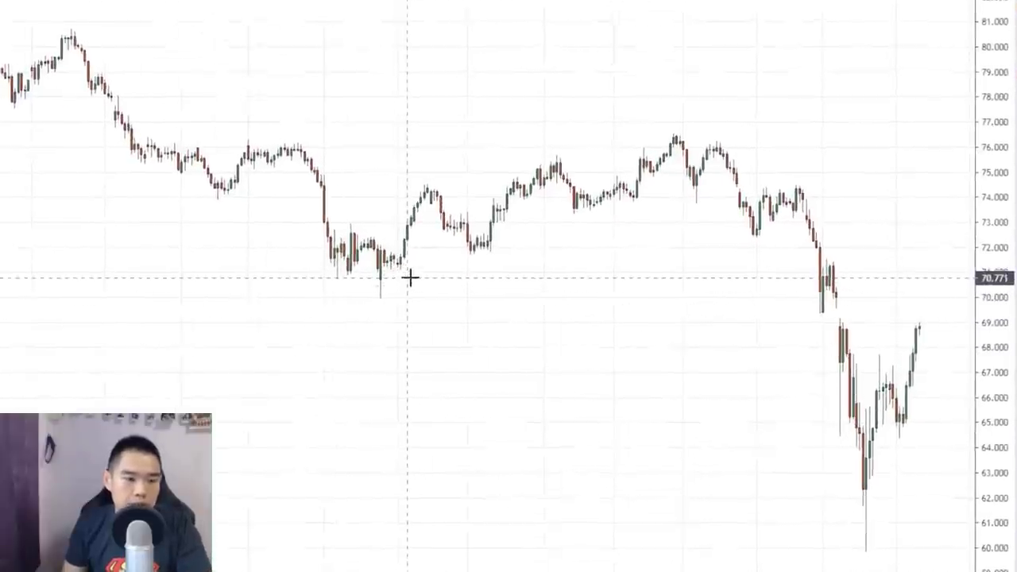
pyautogui.click(504, 284)
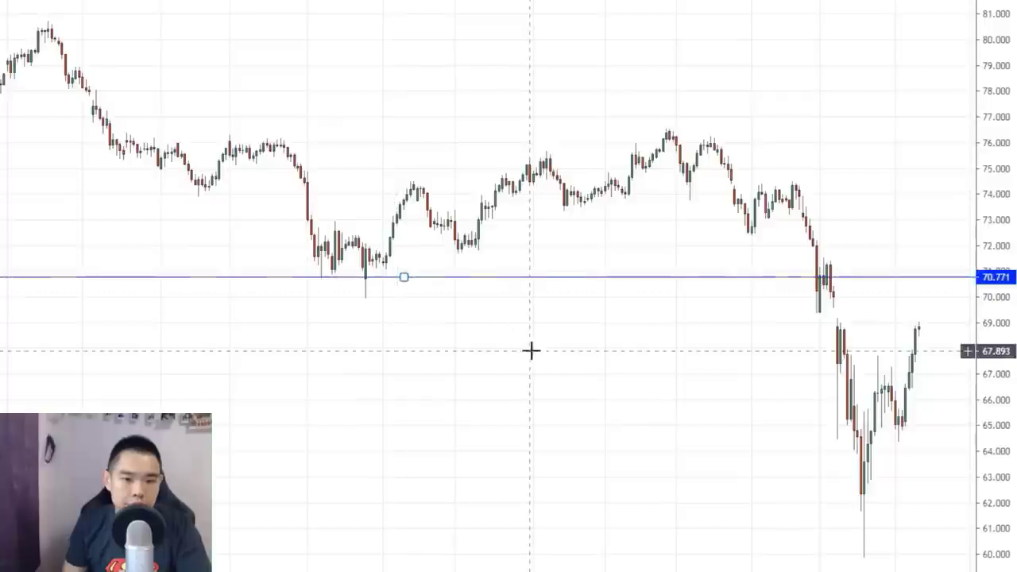
pyautogui.doubleClick(537, 278)
pyautogui.click(458, 300)
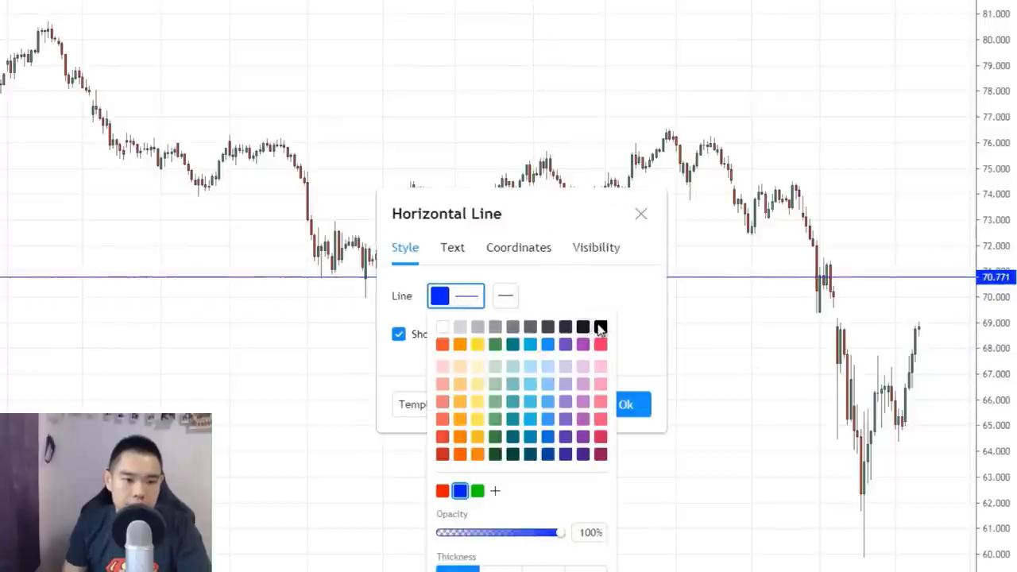
pyautogui.click(600, 328)
pyautogui.click(626, 405)
pyautogui.scroll(5, 676, 393)
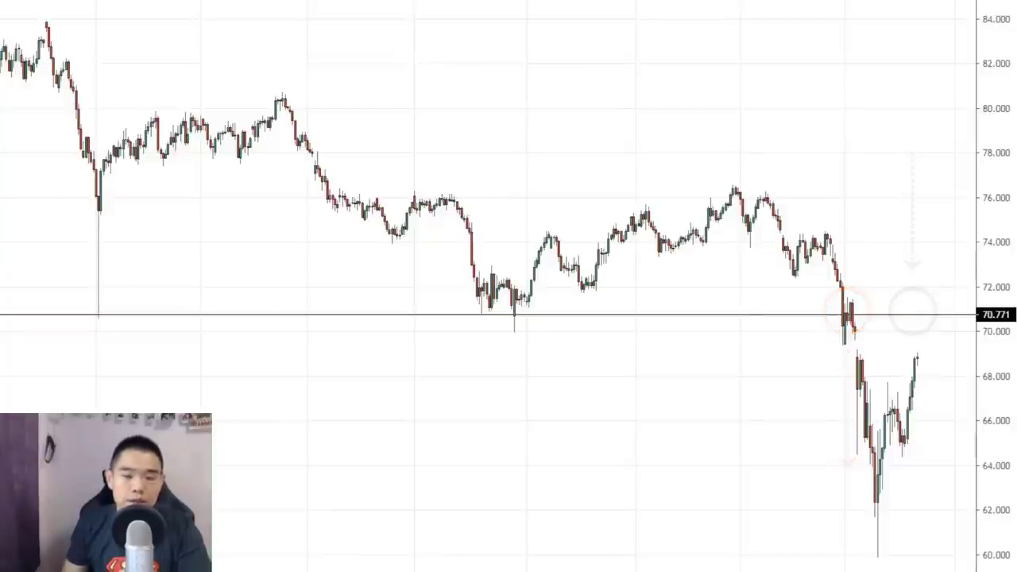
pyautogui.scroll(3, 699, 102)
pyautogui.scroll(2, 700, 101)
pyautogui.moveTo(838, 98); pyautogui.dragTo(729, 98)
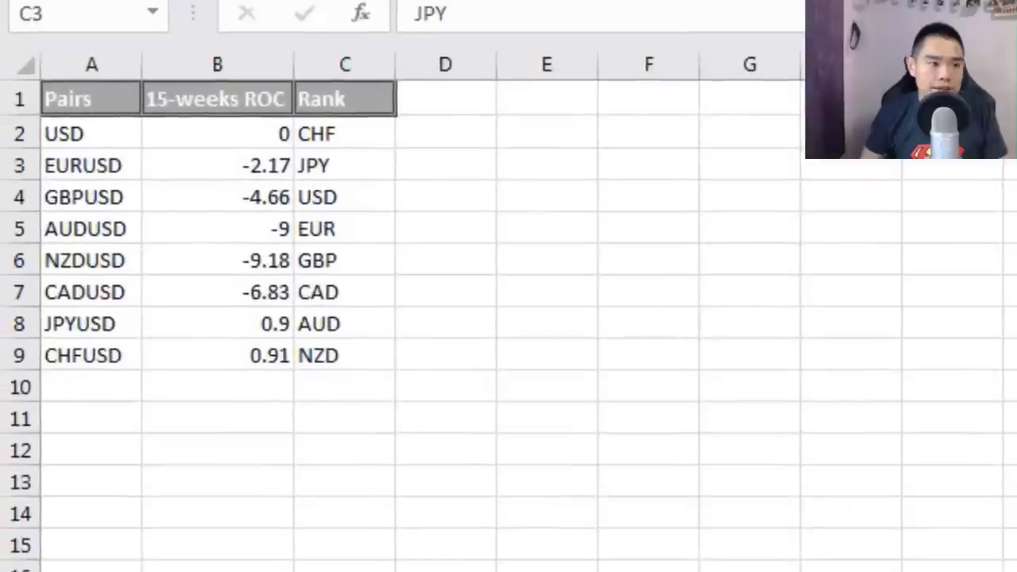
# Pair the weak NZD in C9 with the strong JPY in C3 of the Excel sheet and load NZDJPY in TradingView.
pyautogui.hotkey('ctrl', 'Down')
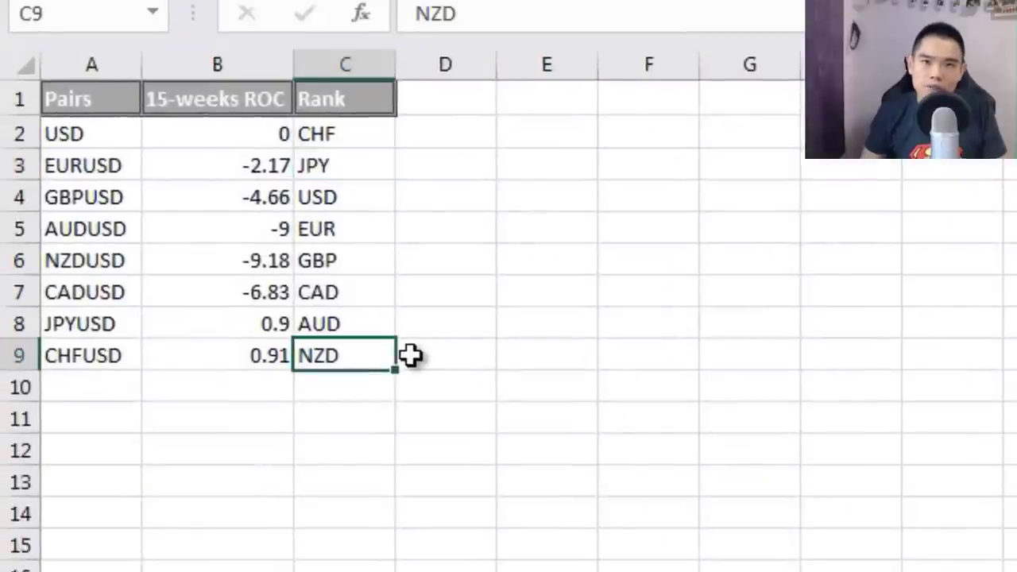
pyautogui.click(363, 175)
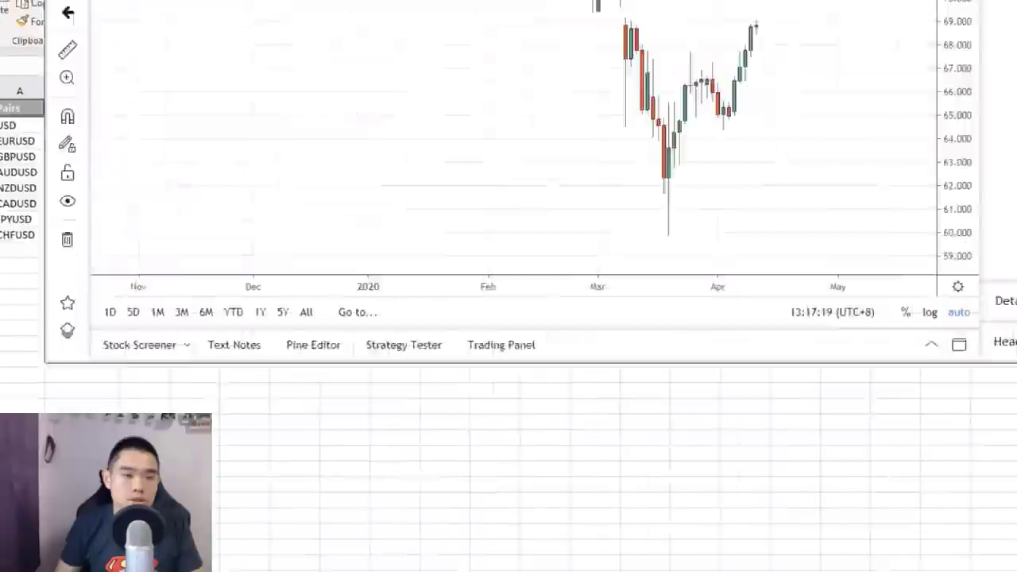
pyautogui.hotkey('shift', 'f')
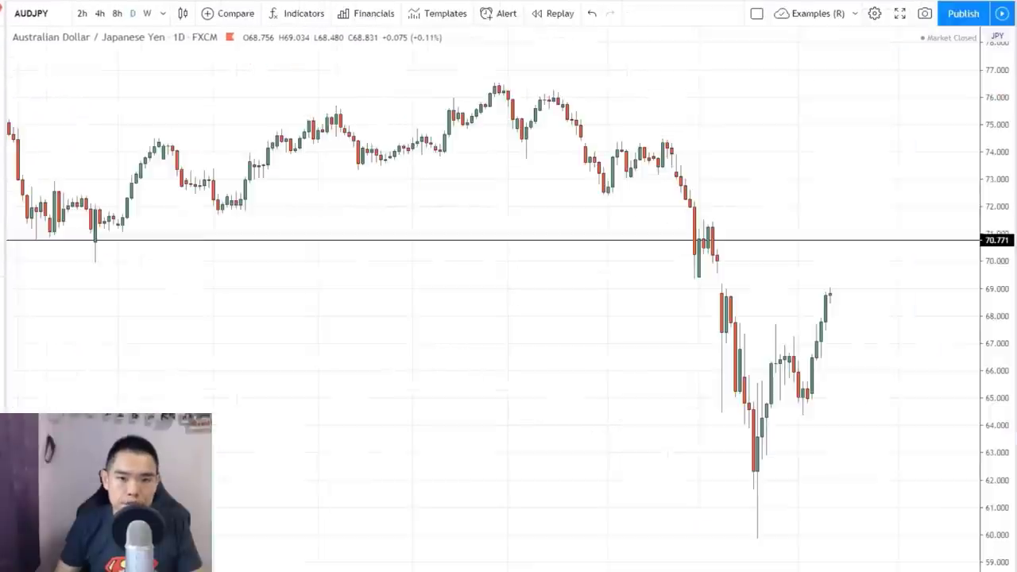
pyautogui.press('space')
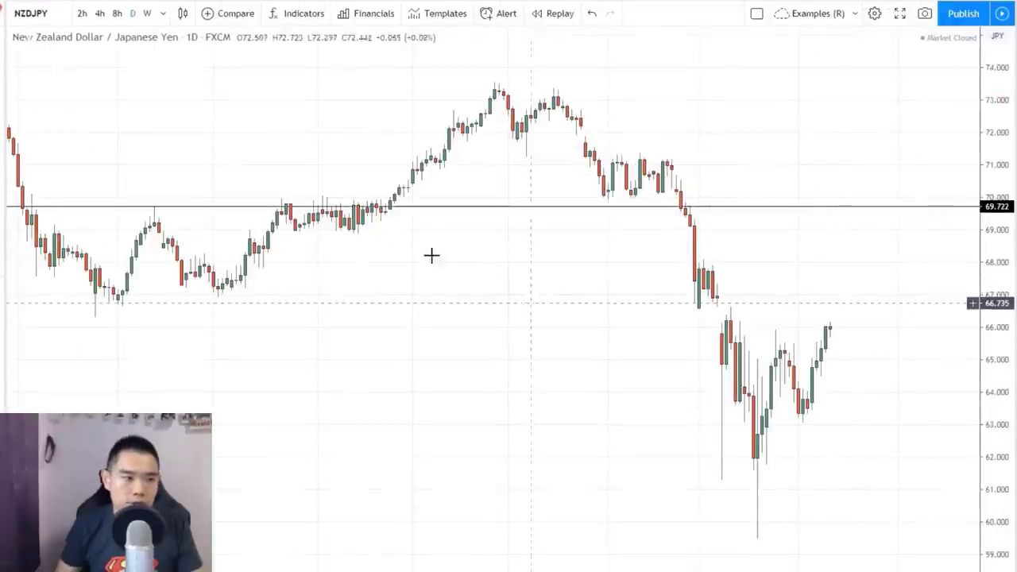
# Delete the existing horizontal line at 69.722 from the NZDJPY chart and place a new one at about 67.228.
pyautogui.click(794, 268)
pyautogui.press('Delete')
pyautogui.scroll(2, 708, 393)
pyautogui.scroll(-3, 529, 402)
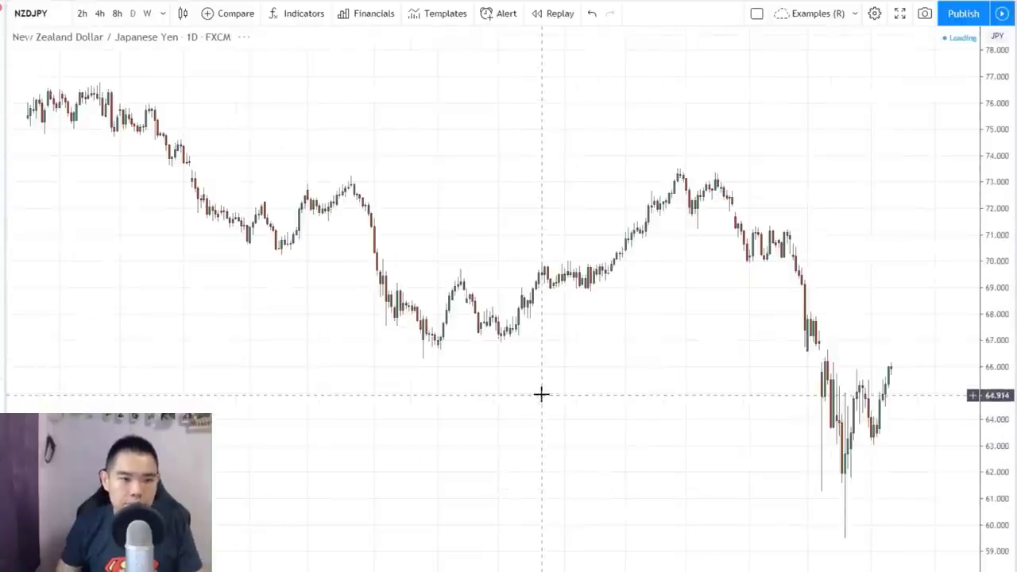
pyautogui.scroll(1, 565, 397)
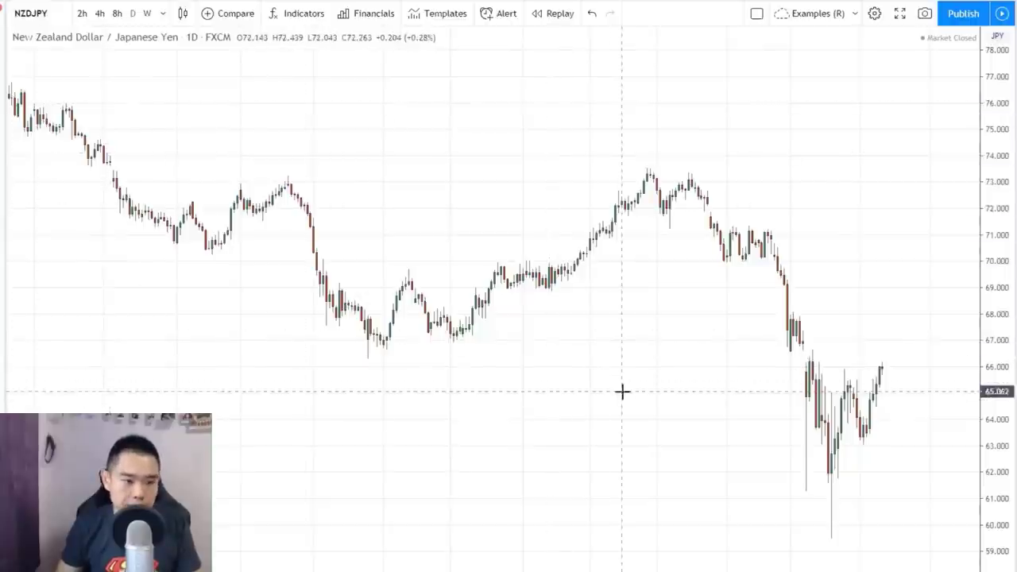
pyautogui.hotkey('alt', 'h')
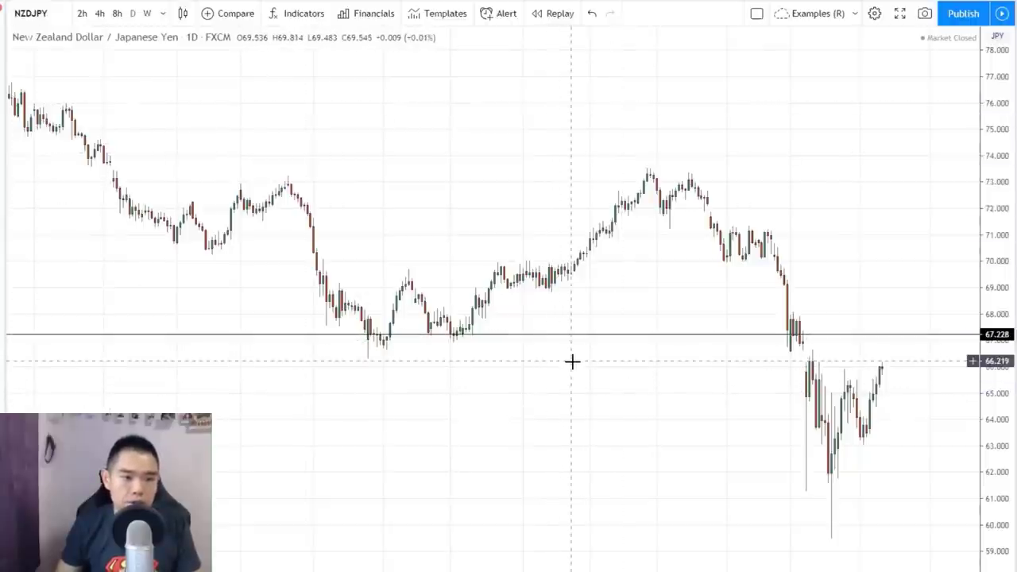
# Lower the horizontal line on the NZDJPY chart to about 66.853.
pyautogui.scroll(-2, 578, 370)
pyautogui.scroll(-5, 583, 379)
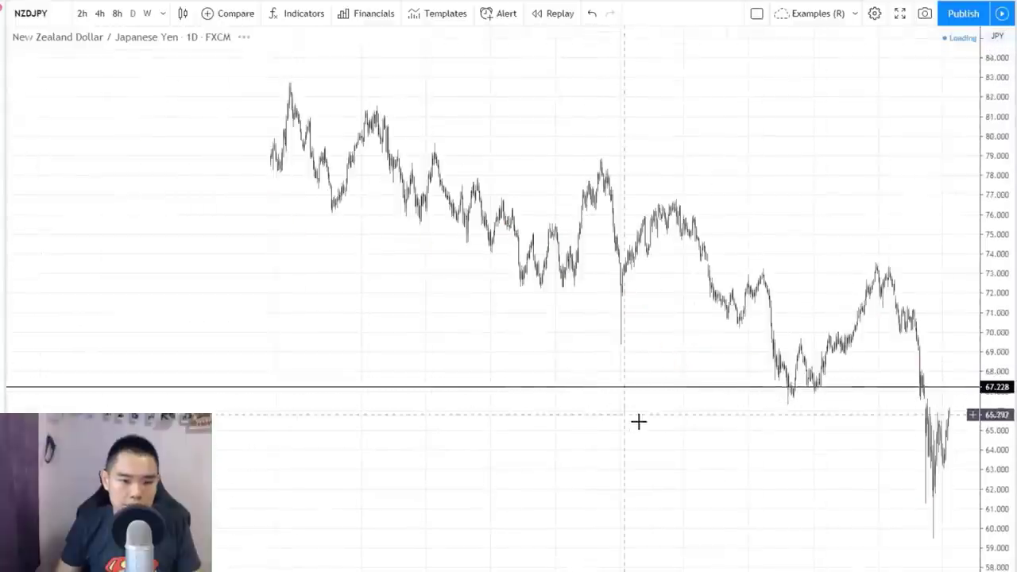
pyautogui.scroll(-1, 642, 451)
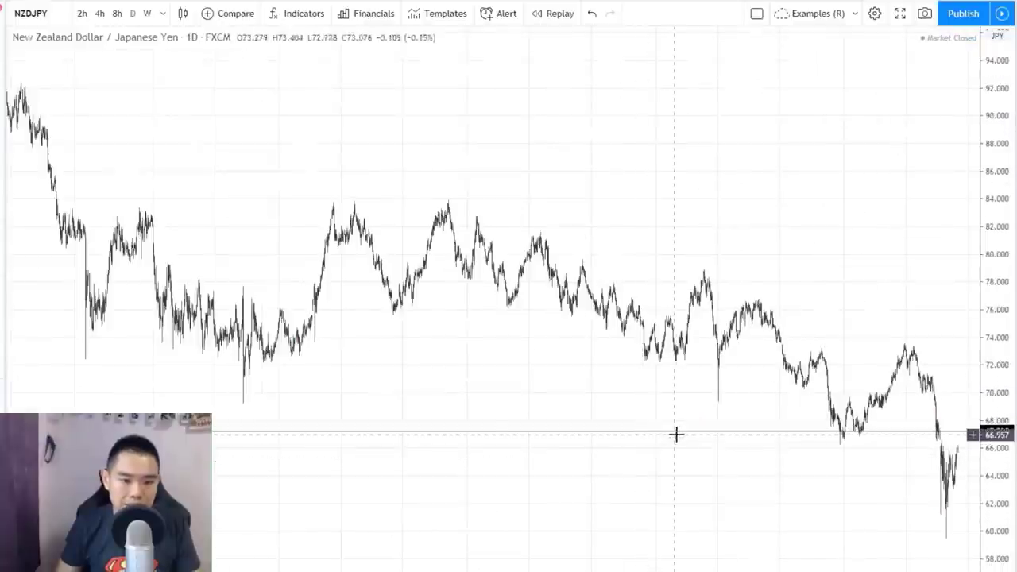
pyautogui.moveTo(680, 432)
pyautogui.mouseDown()
pyautogui.moveTo(678, 422)
pyautogui.moveTo(676, 432)
pyautogui.mouseUp()
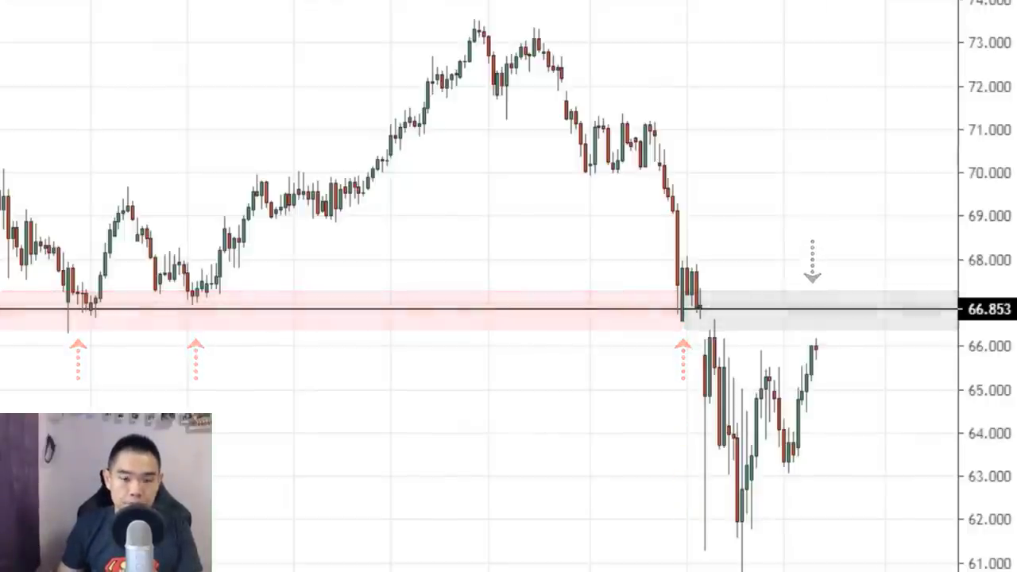
pyautogui.scroll(5, 548, 107)
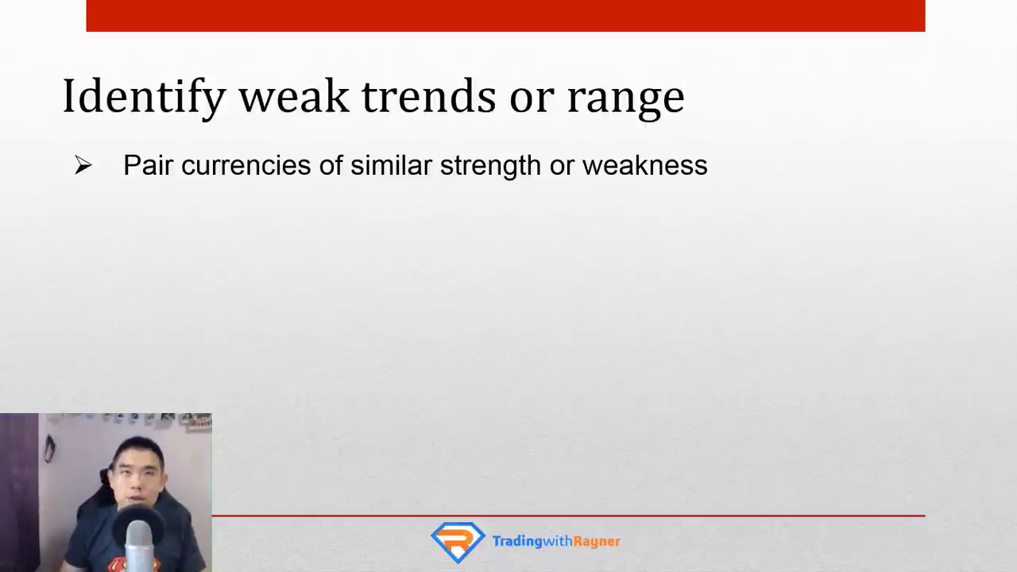
# Switch to the Excel sheet and compare CHF in C2 with JPY in C3 as currencies of similar strength.
pyautogui.hotkey('alt', 'Tab')
pyautogui.click(302, 260)
pyautogui.click(306, 272)
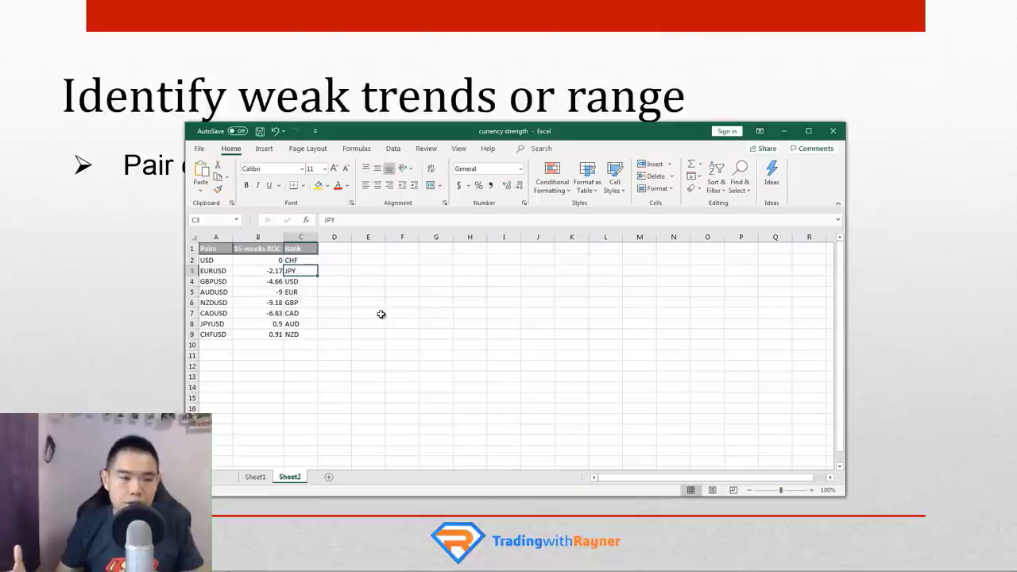
pyautogui.hotkey('alt', 'Tab')
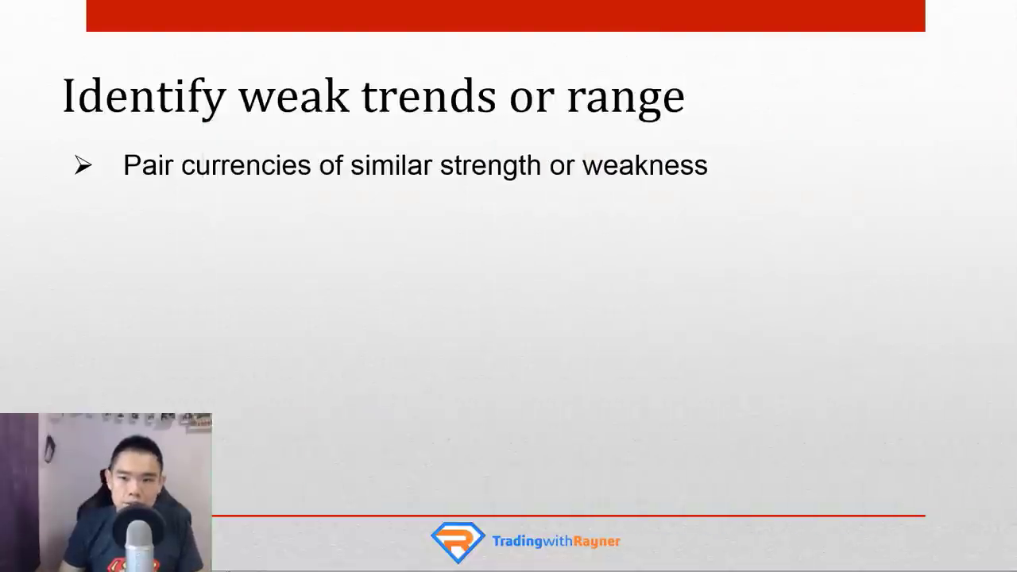
# Switch to TradingView, maximize its window and load CHFJPY from the watchlist.
pyautogui.hotkey('alt', 'Tab')
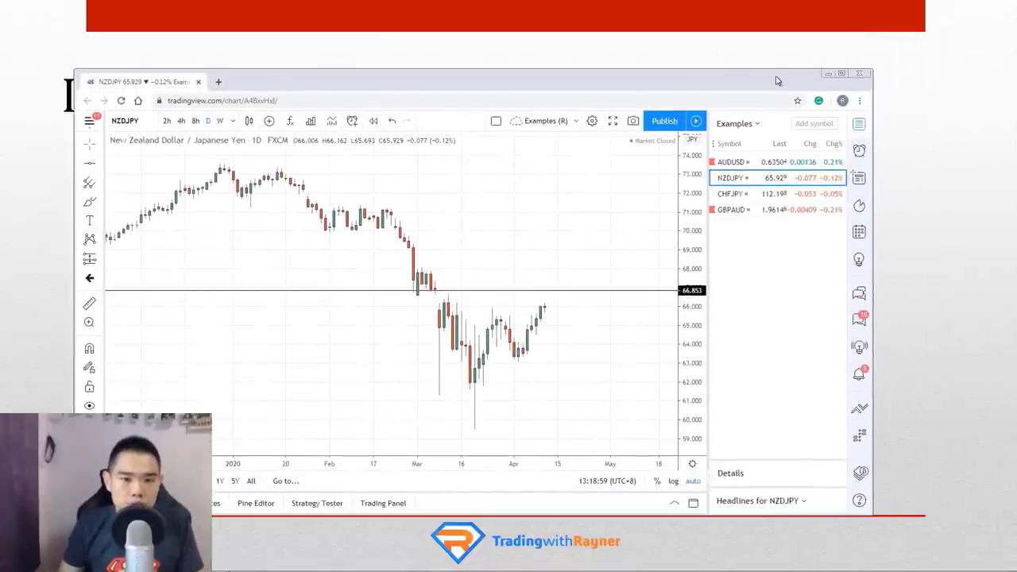
pyautogui.doubleClick(776, 84)
pyautogui.click(894, 120)
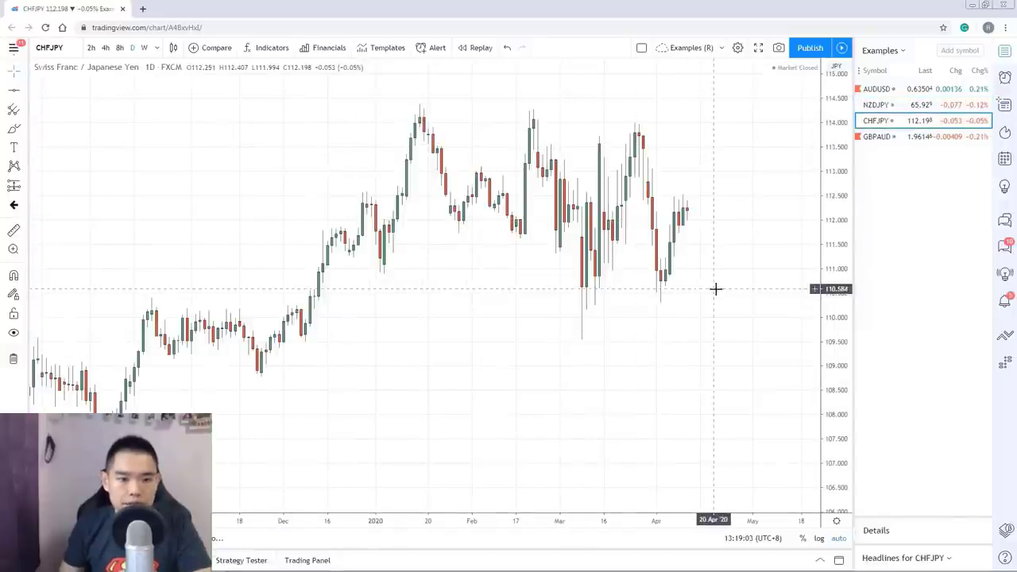
# Mark the CHFJPY range with two horizontal lines, at about 111.030 and about 113.988.
pyautogui.scroll(-4, 710, 293)
pyautogui.scroll(-3, 636, 364)
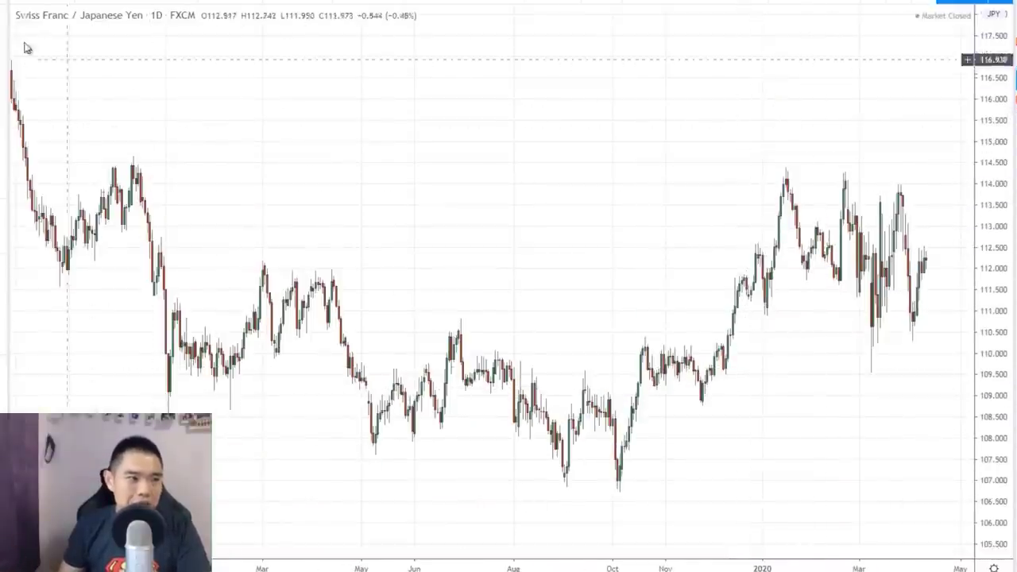
pyautogui.click(812, 309)
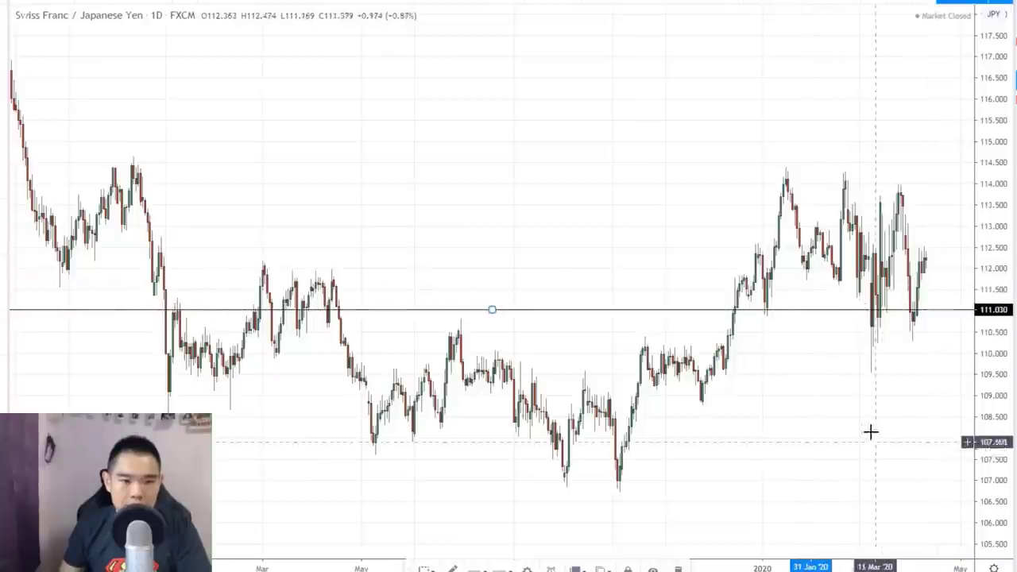
pyautogui.click(924, 184)
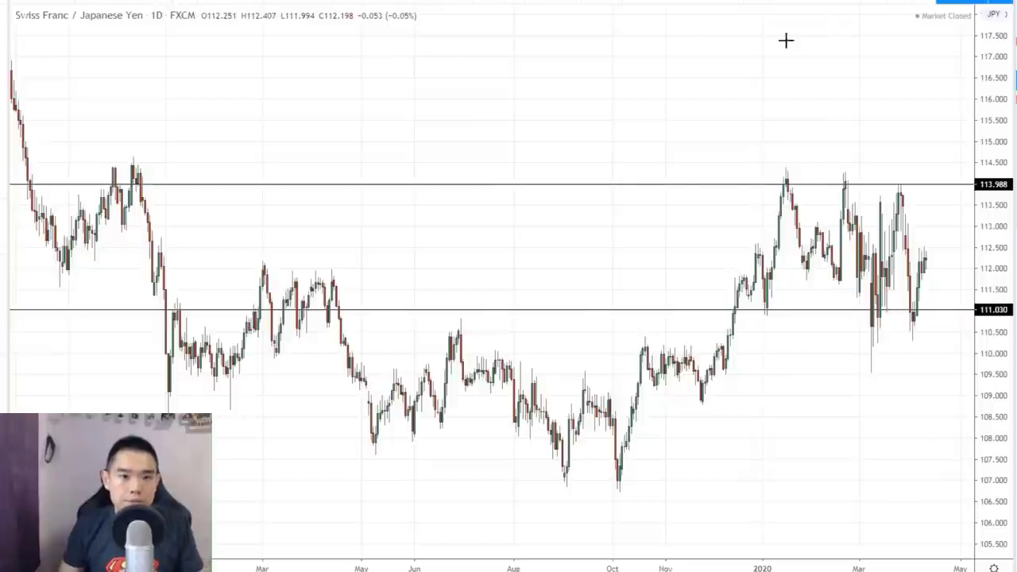
# Switch to the Excel sheet and compare GBP in C6 with AUD in C8 as a possible pair.
pyautogui.moveTo(773, 404); pyautogui.dragTo(806, 479)
pyautogui.moveTo(898, 270); pyautogui.dragTo(861, 45)
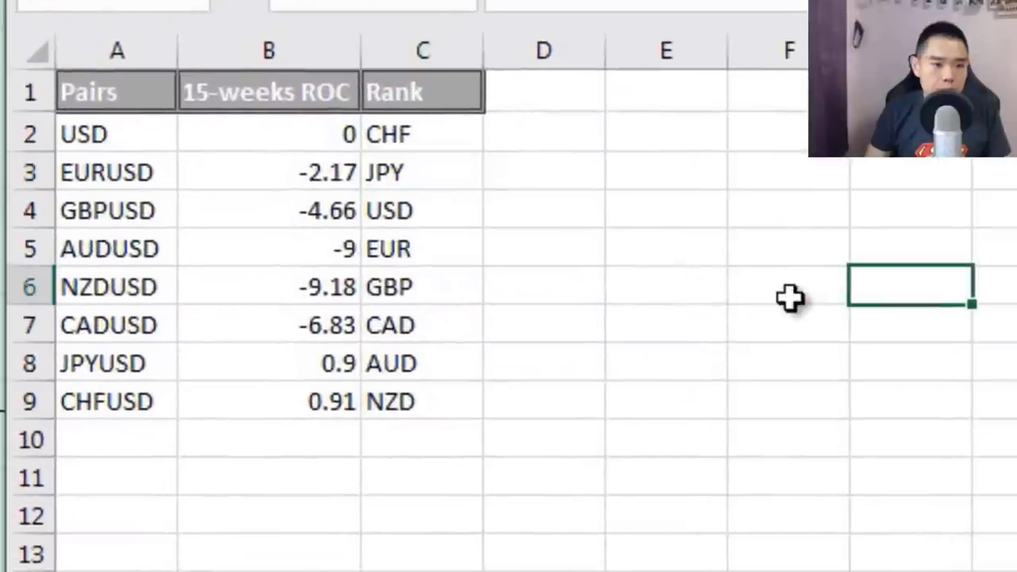
pyautogui.click(422, 291)
pyautogui.click(450, 370)
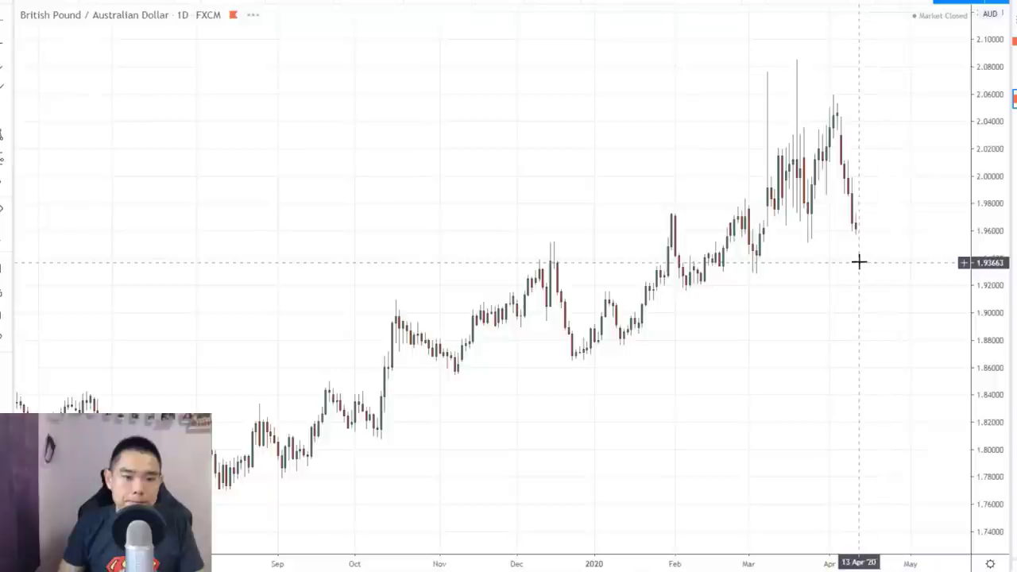
# Draw a horizontal line on the GBPAUD daily chart at about 1.94975.
pyautogui.scroll(-4, 515, 513)
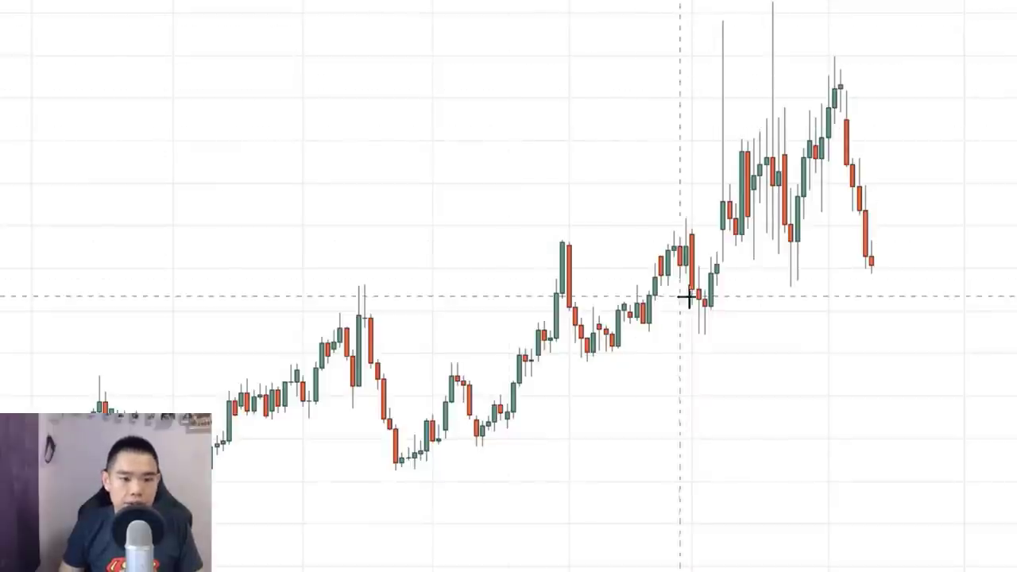
pyautogui.click(931, 290)
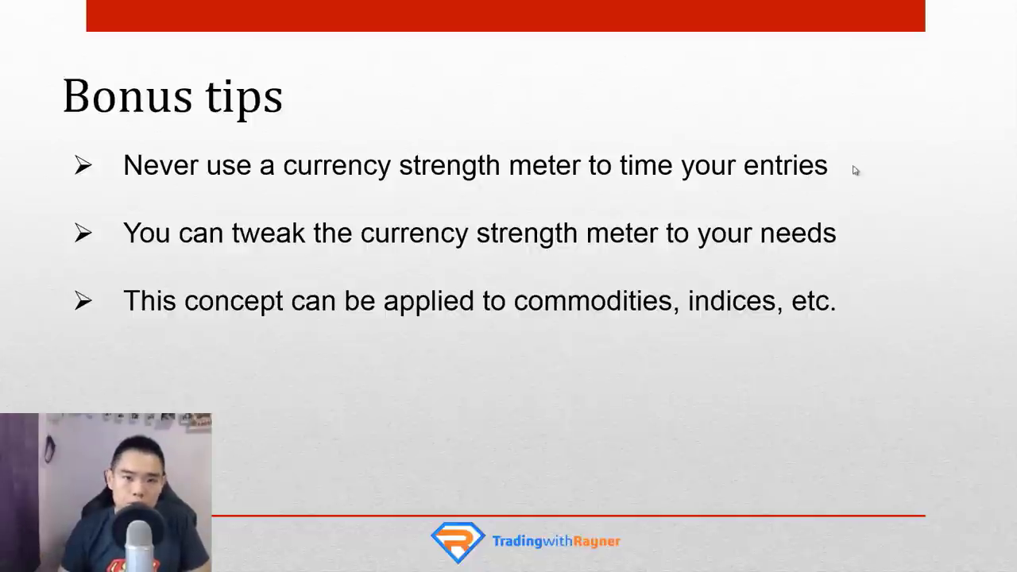
# Switch to TradingView, maximize its window and load AUDUSD from the watchlist, showing its daily price action up to April 2020.
pyautogui.hotkey('alt', 'Tab')
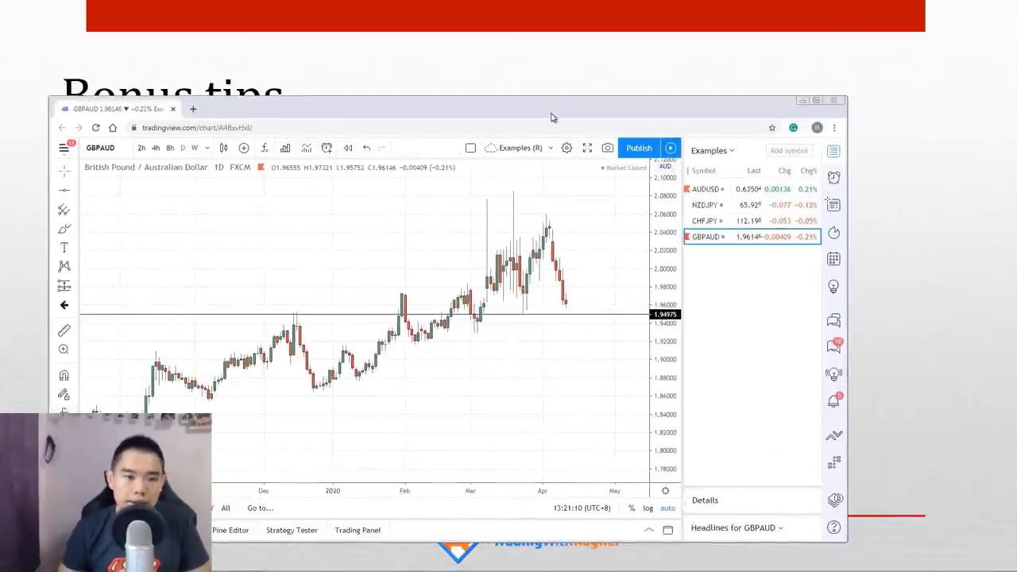
pyautogui.press('super+Up')
pyautogui.click(914, 88)
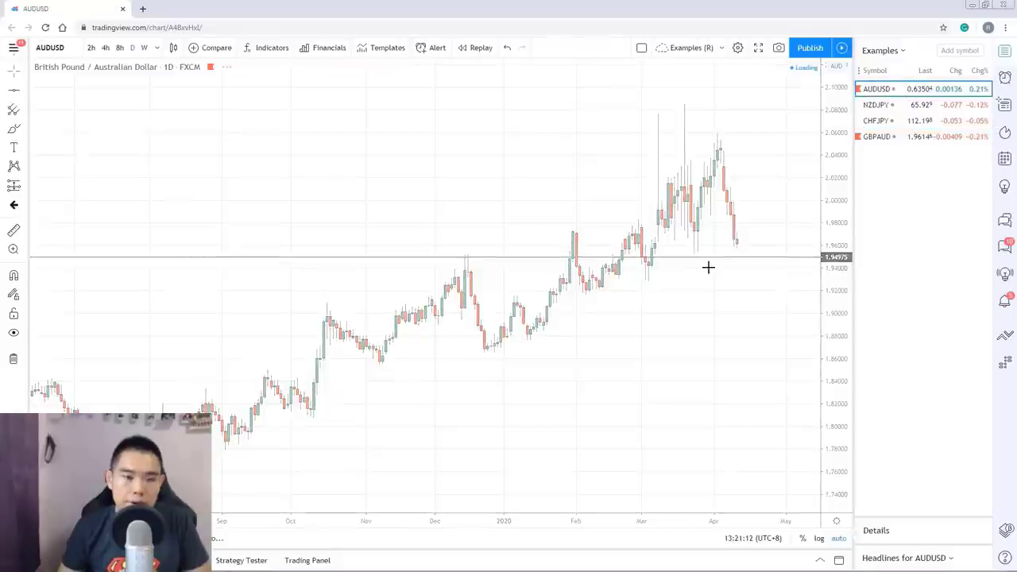
pyautogui.moveTo(448, 350); pyautogui.dragTo(575, 349)
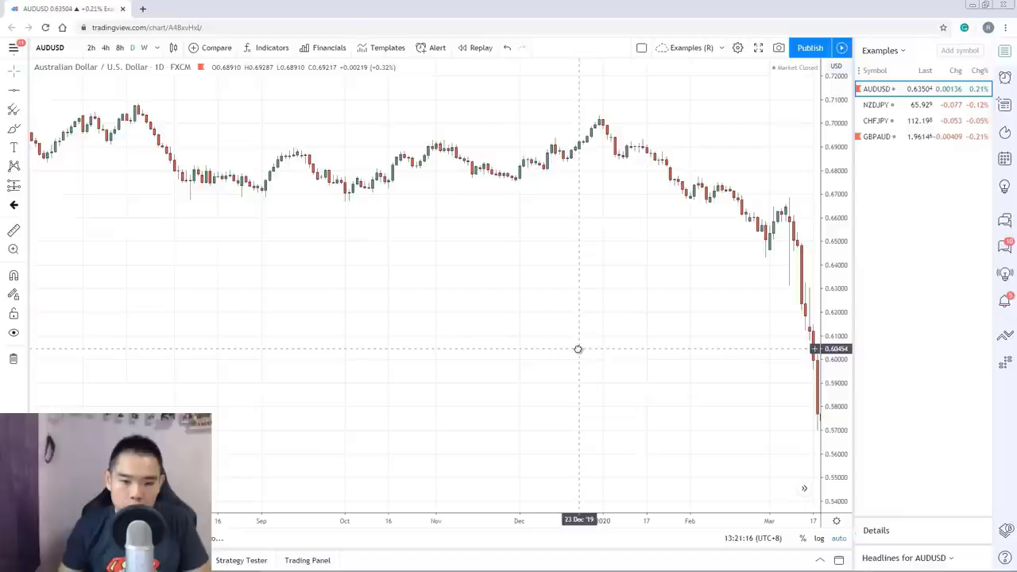
pyautogui.scroll(3, 580, 350)
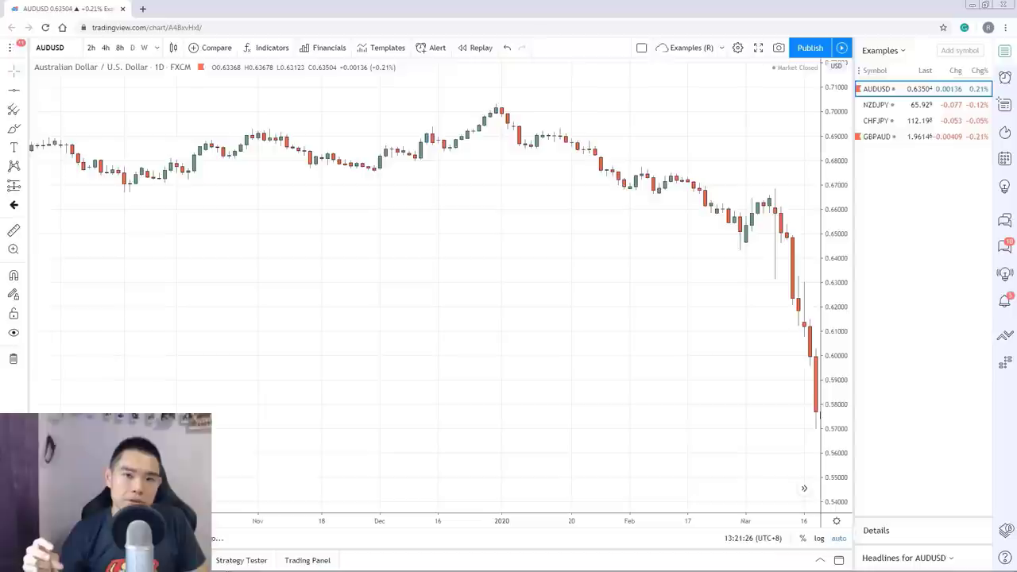
pyautogui.moveTo(686, 392); pyautogui.dragTo(549, 429)
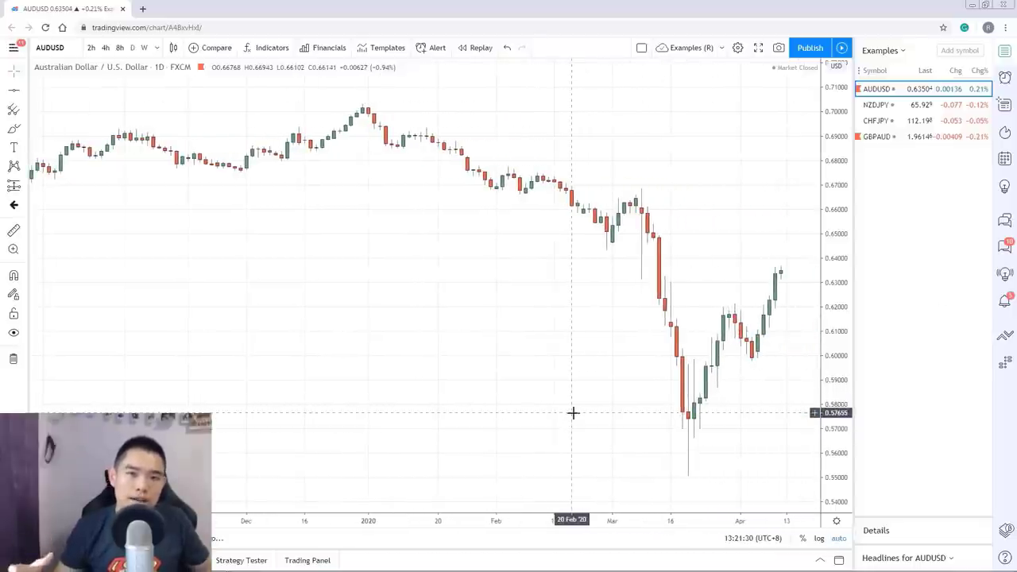